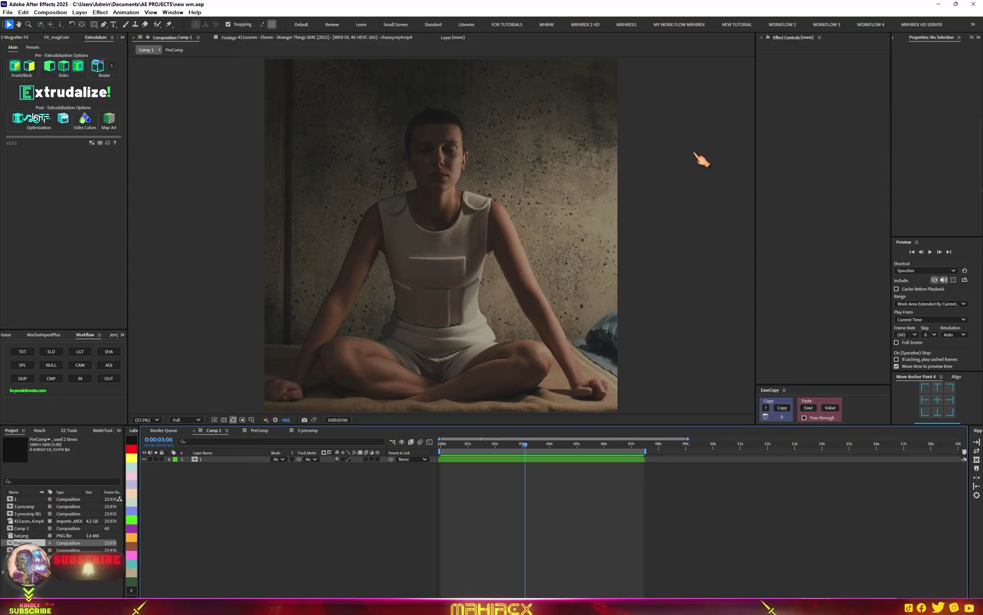
Step: Show the MochaImport+ panel with Mocha Pro tracking and corner pin for Comp 1's footage
left_click(48, 335)
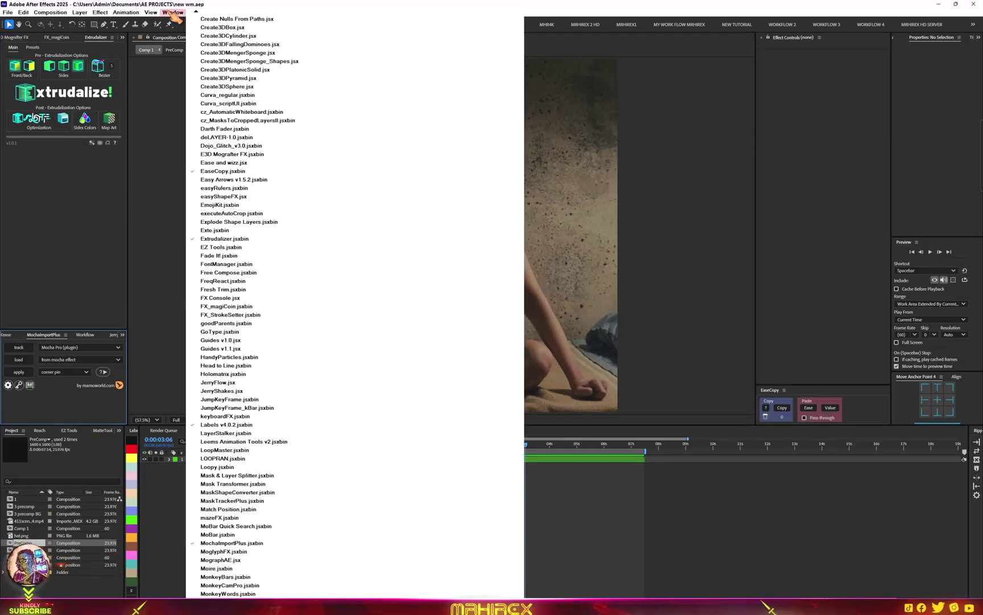
Step: Duplicate the footage layer and give the copy an orange label
left_click(173, 12)
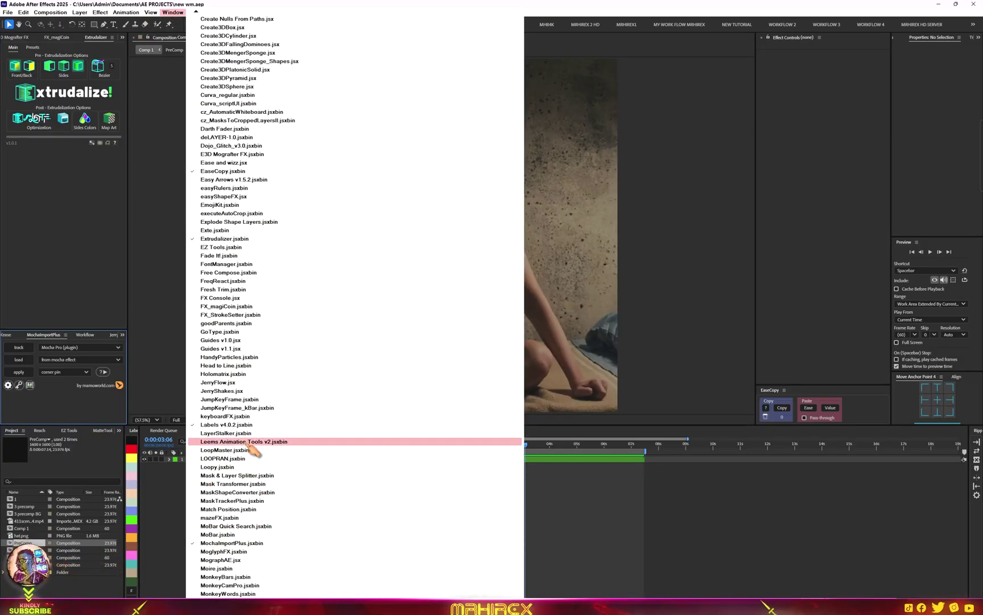
left_click(231, 542)
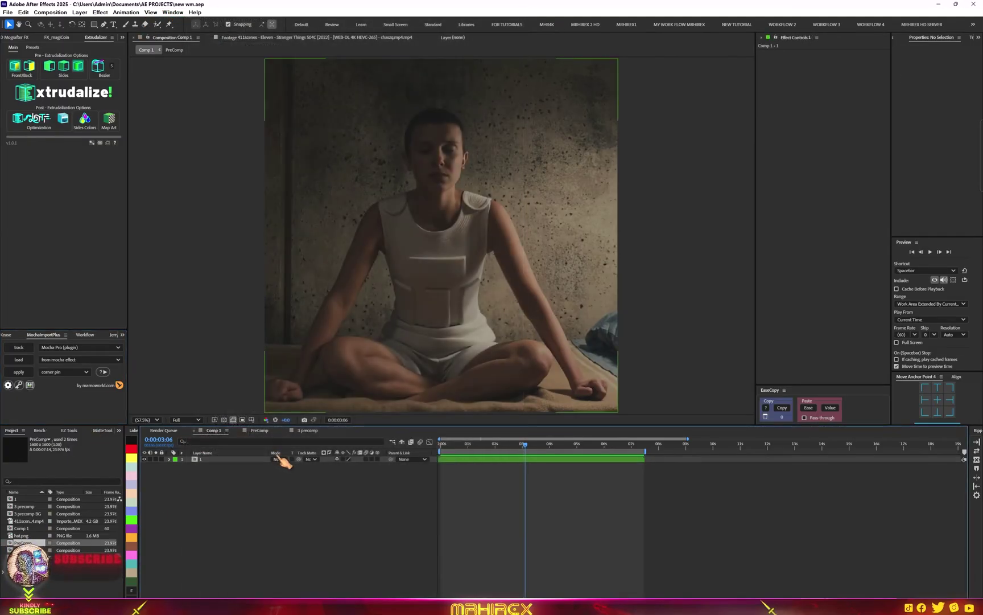
left_click(230, 460)
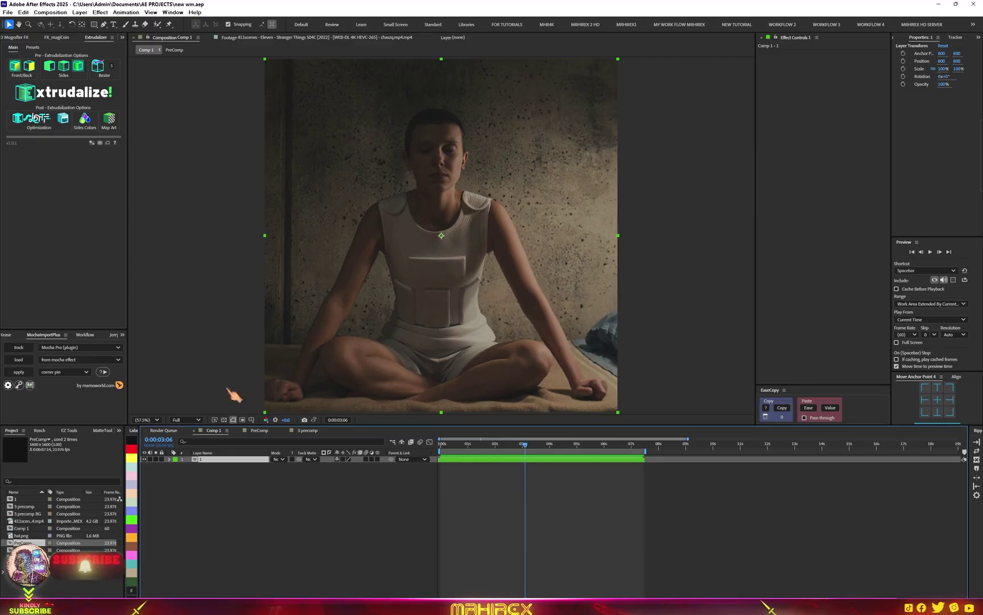
left_click(24, 13)
left_click(43, 122)
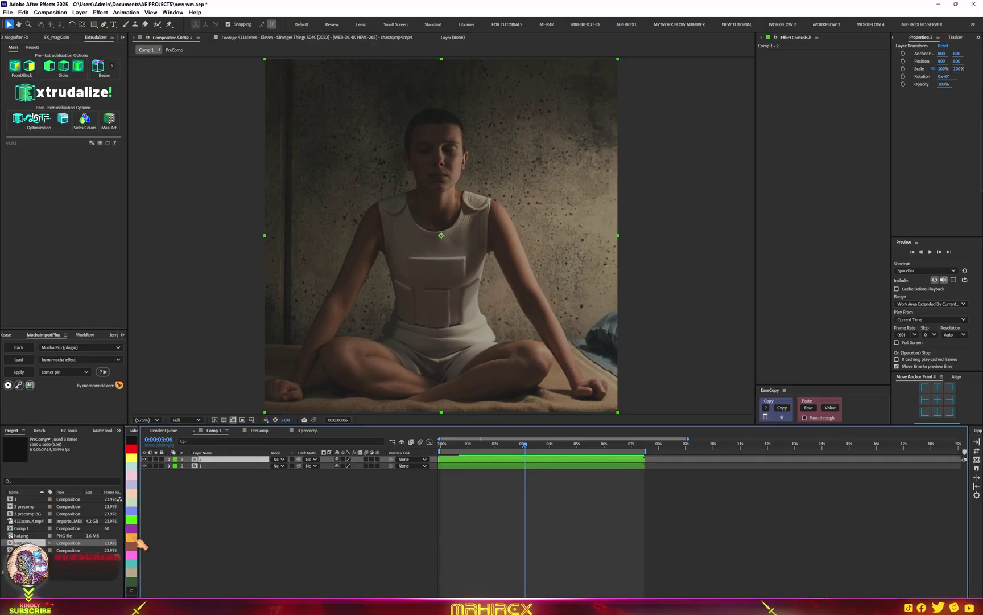
left_click(135, 534)
Step: At frame 0, apply Mocha Pro (plugin) to the layer and launch Mocha
left_click(464, 446)
key("Home")
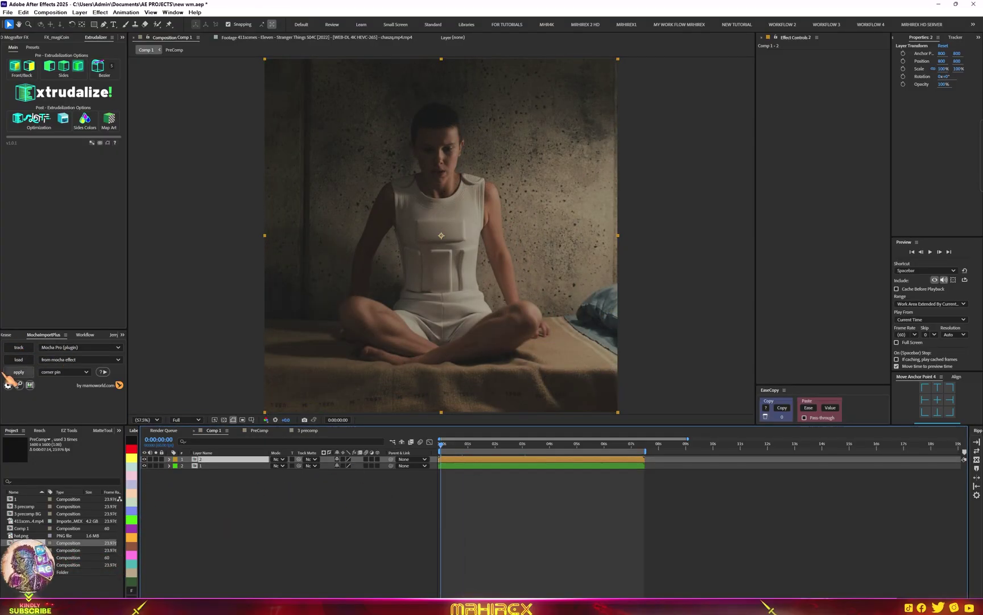
left_click(74, 347)
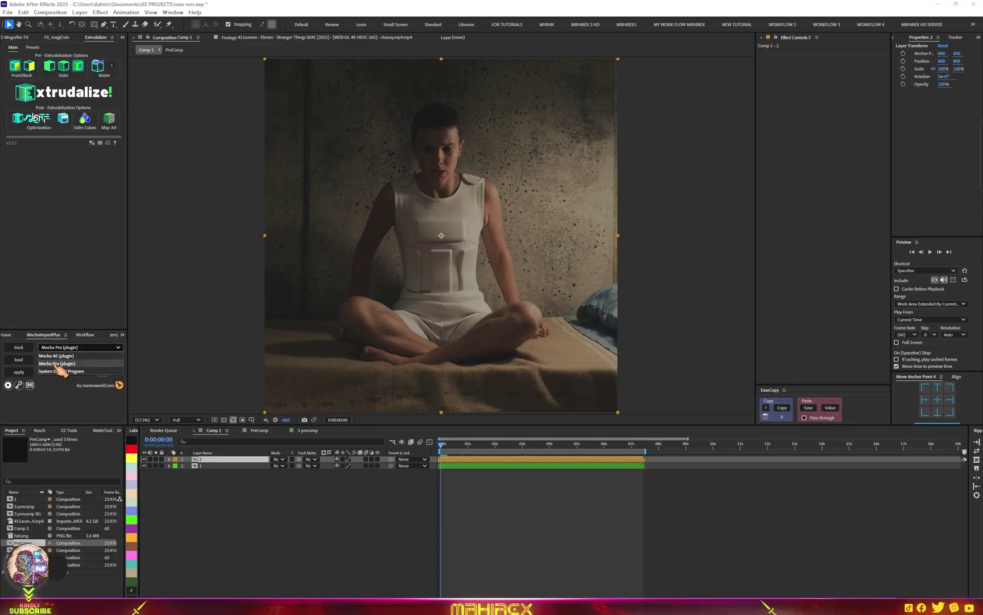
left_click(72, 363)
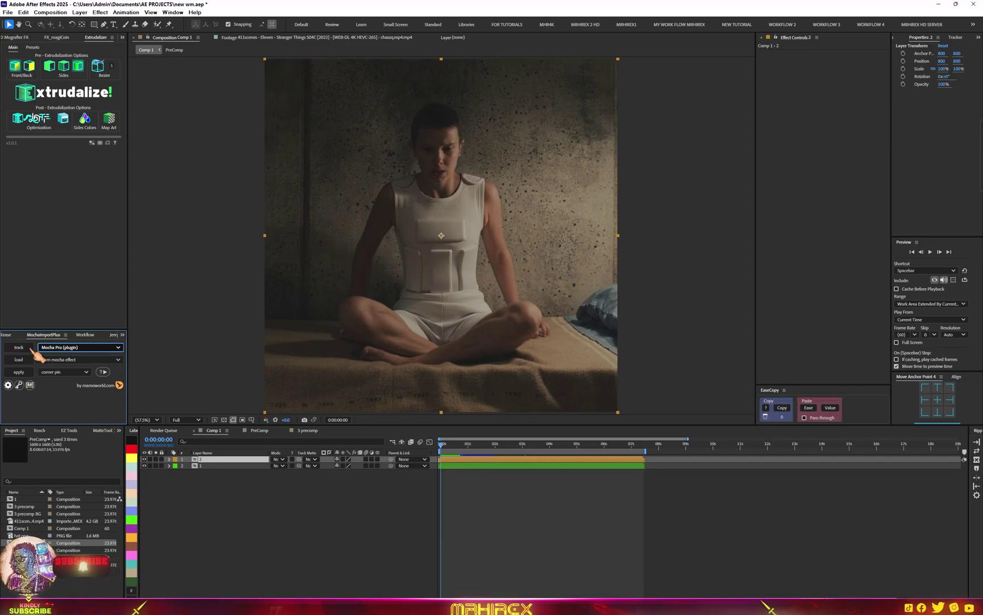
left_click(17, 350)
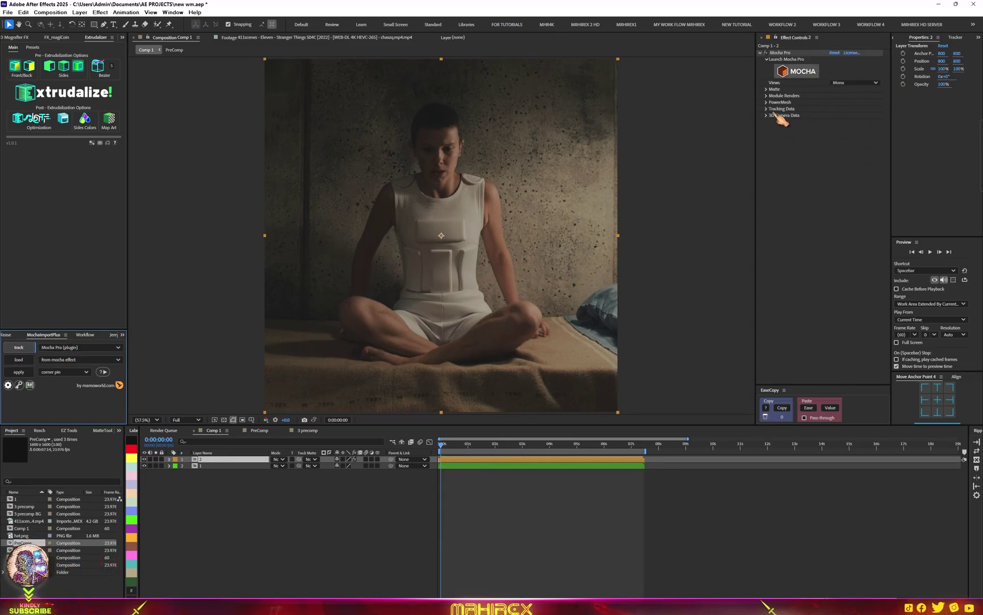
left_click(810, 79)
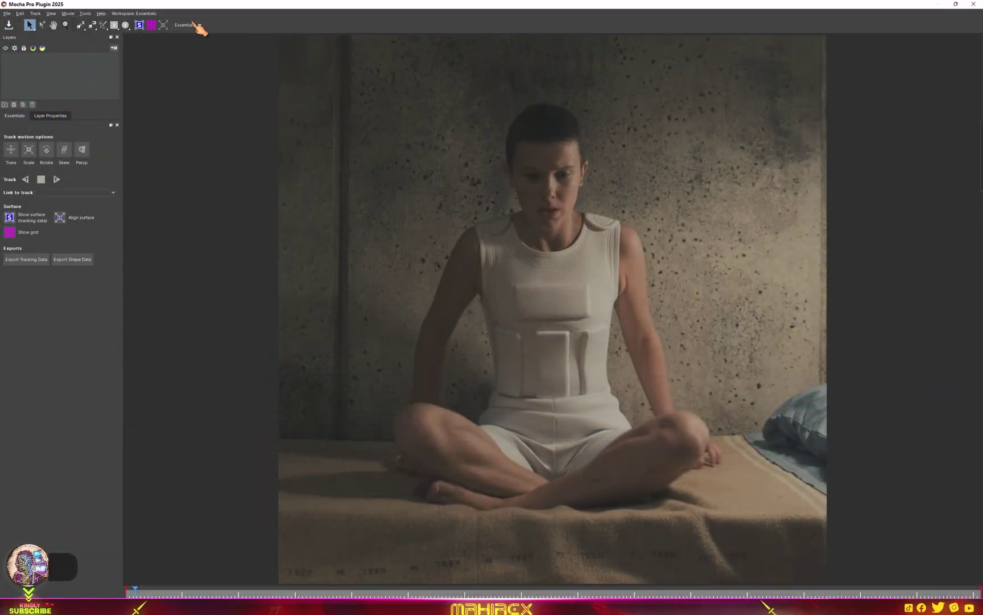
left_click(191, 25)
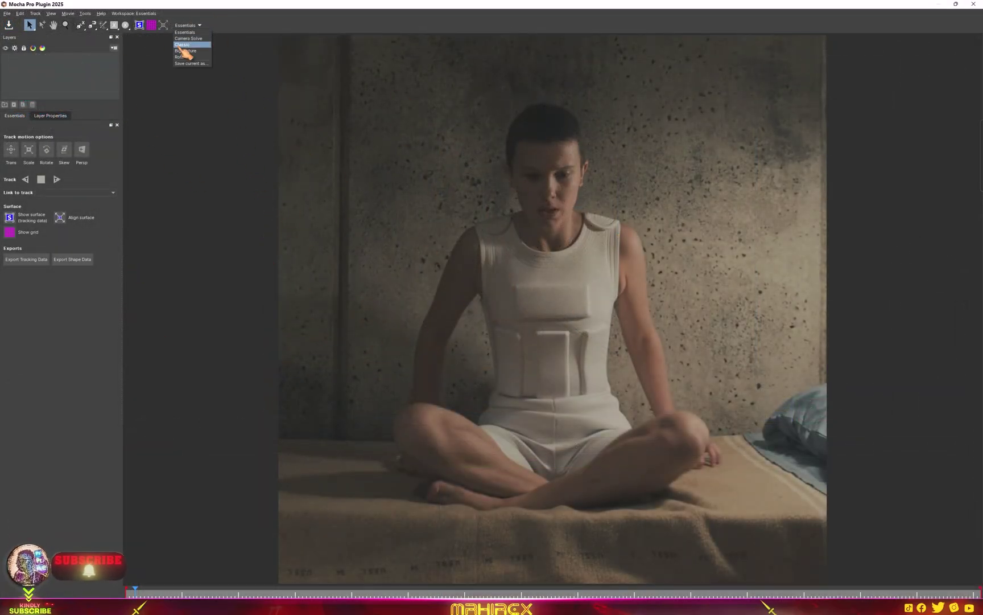
left_click(193, 45)
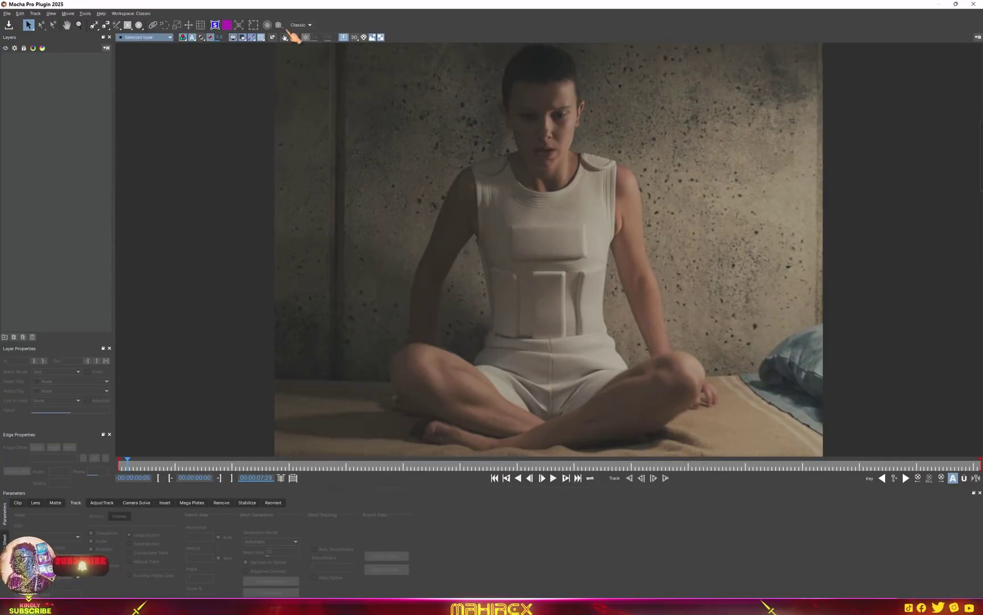
left_click(309, 25)
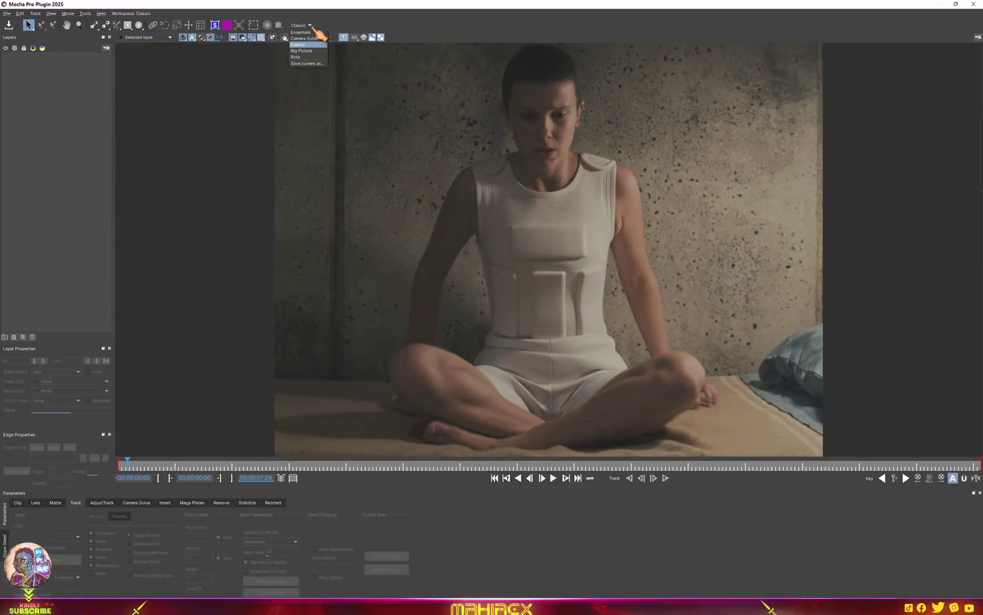
left_click(308, 32)
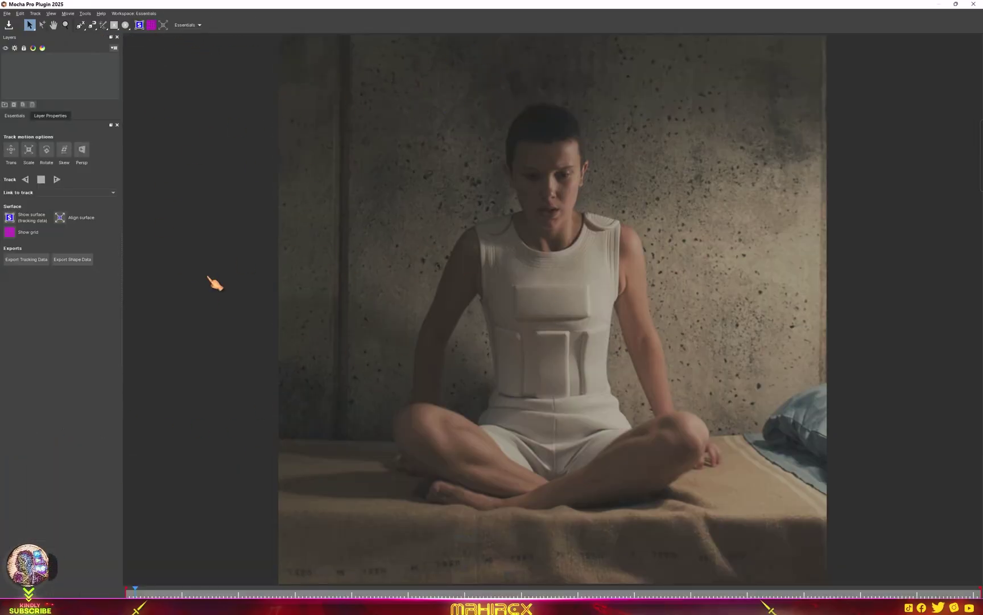
Step: Draw a rectangle on the upper-right wall, show its surface, fit the corners, and disable Rotate
left_click(117, 27)
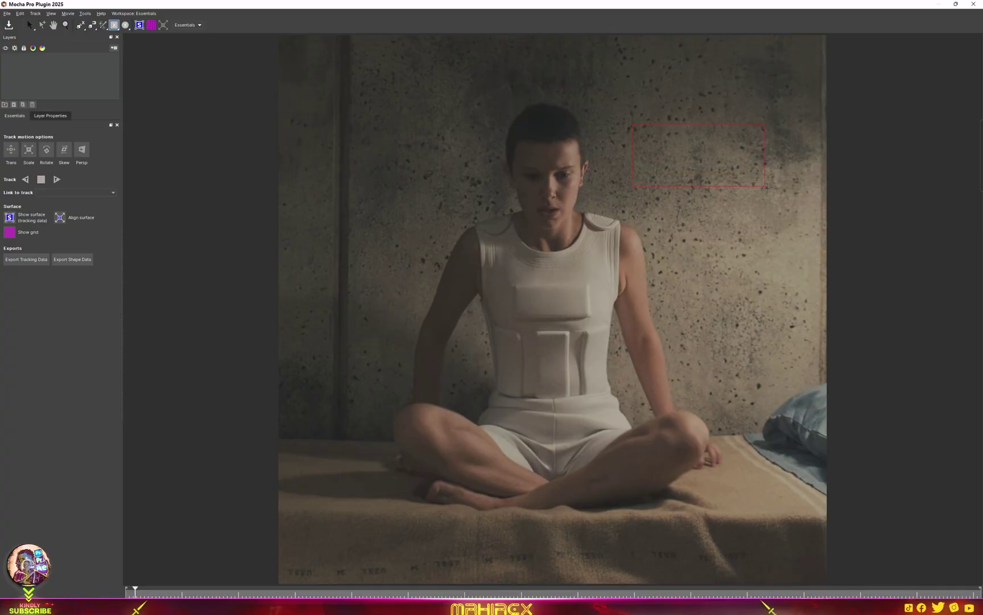
left_click_drag(769, 188, 769, 188)
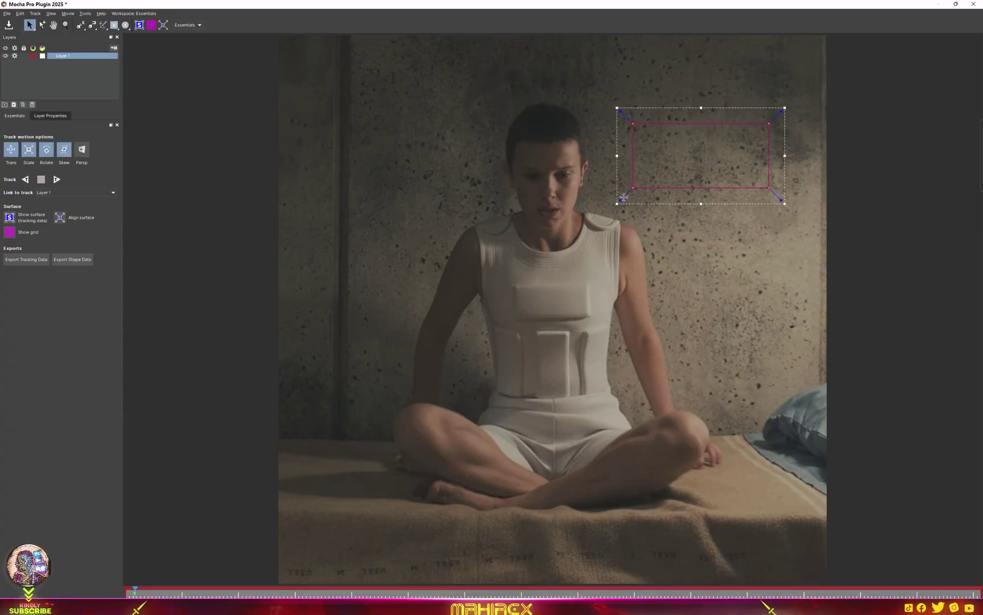
left_click(140, 26)
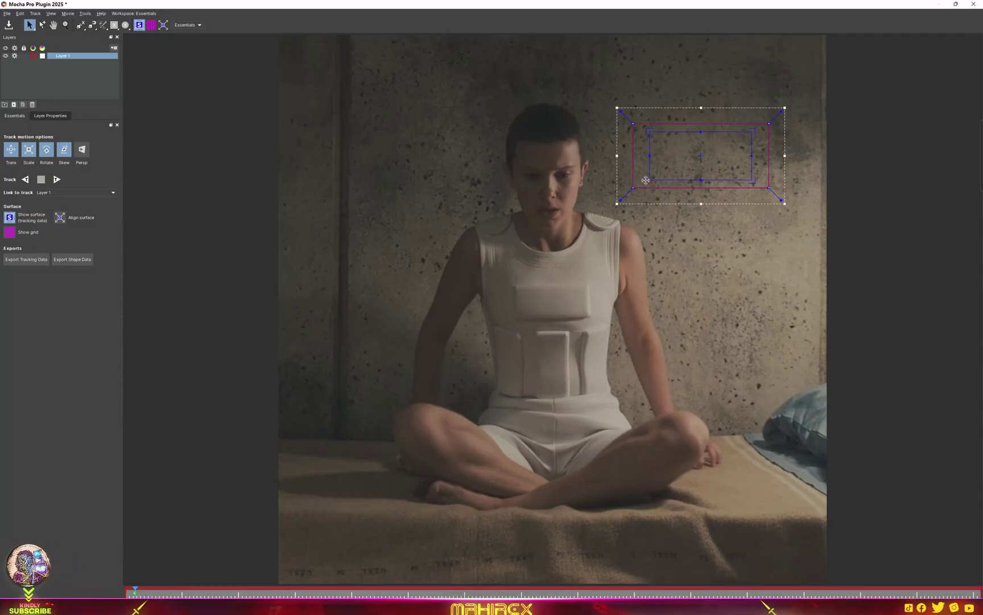
left_click_drag(646, 181, 627, 198)
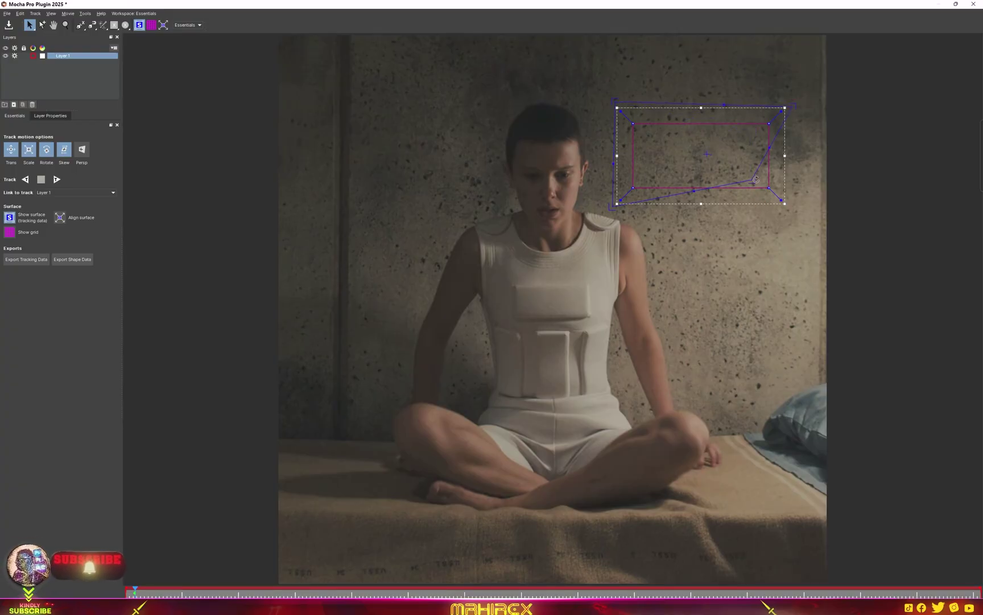
left_click_drag(756, 179, 791, 210)
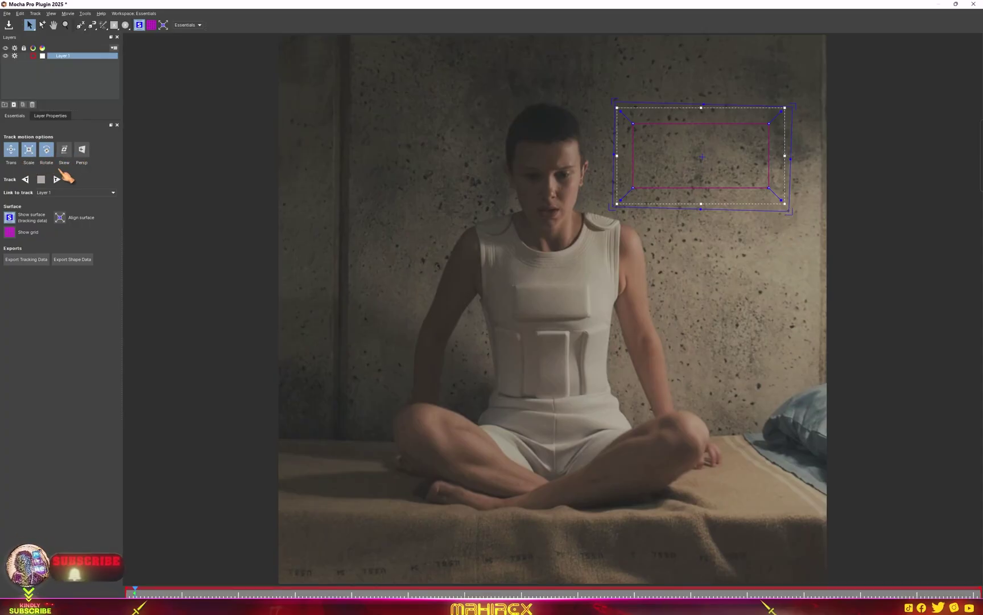
left_click(48, 155)
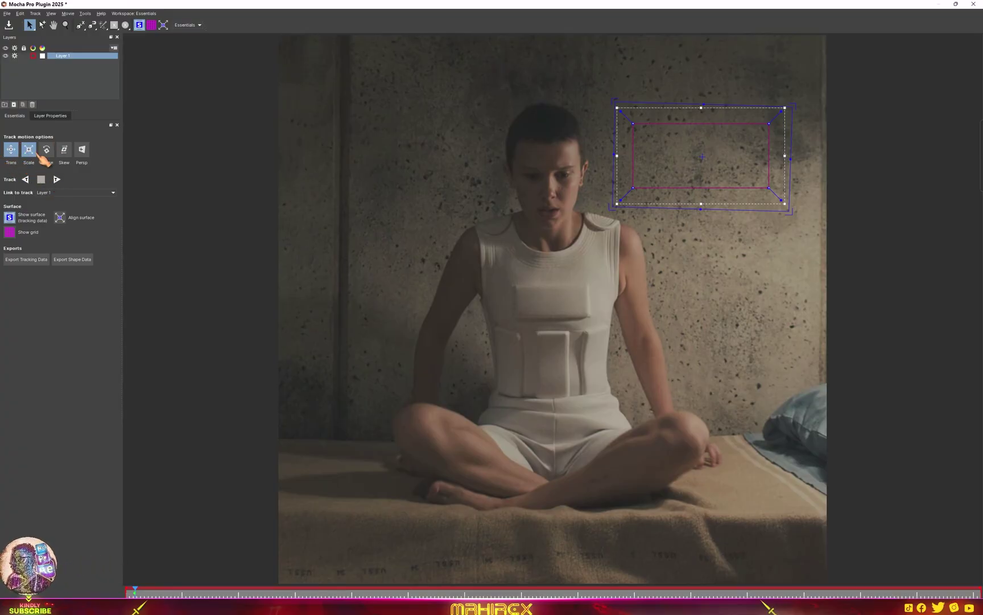
Step: Track Layer 1's wall shape forward to the last frame, then open the File menu
left_click(57, 180)
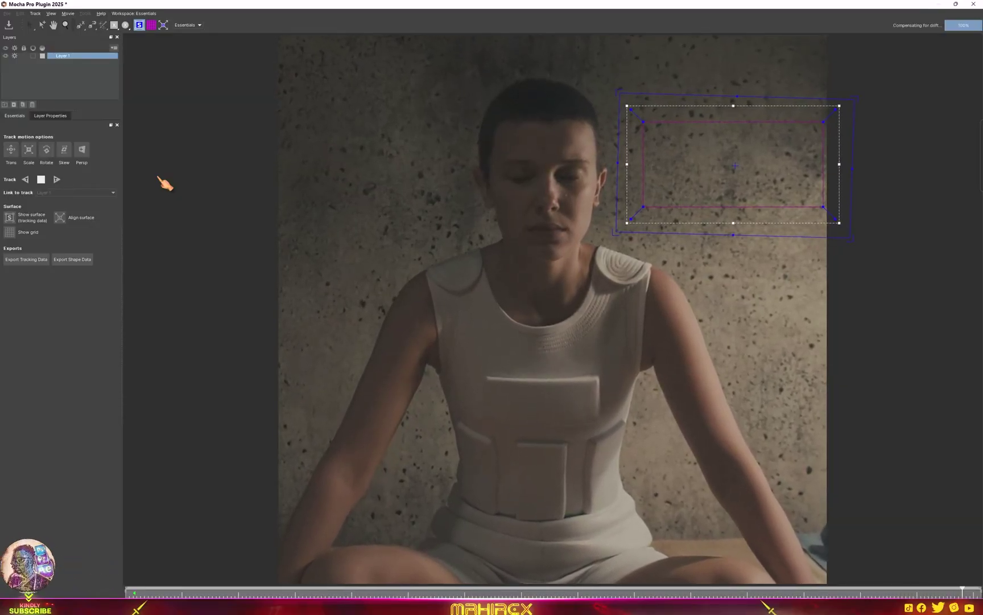
key("shift+z")
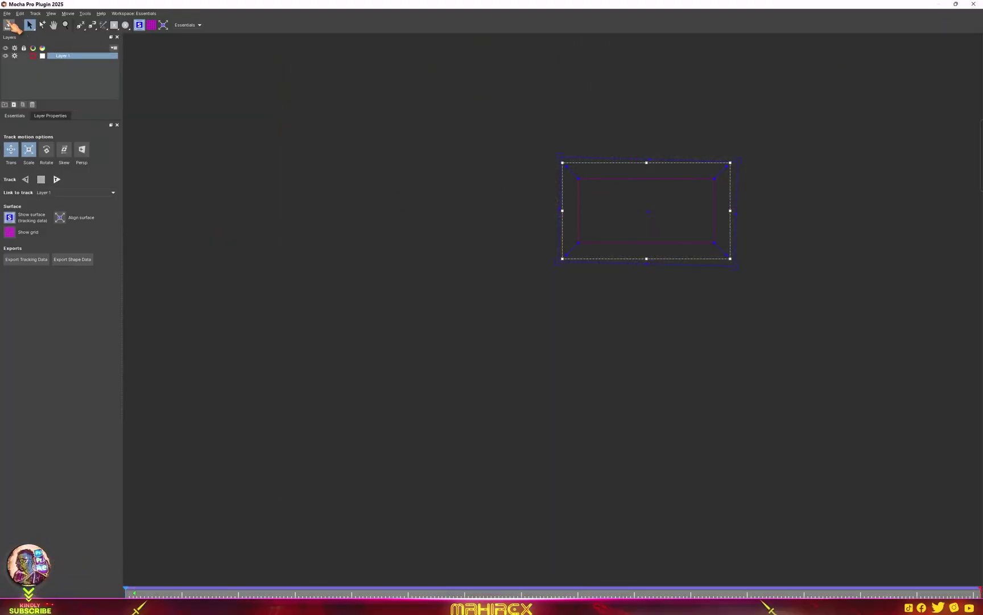
left_click(7, 13)
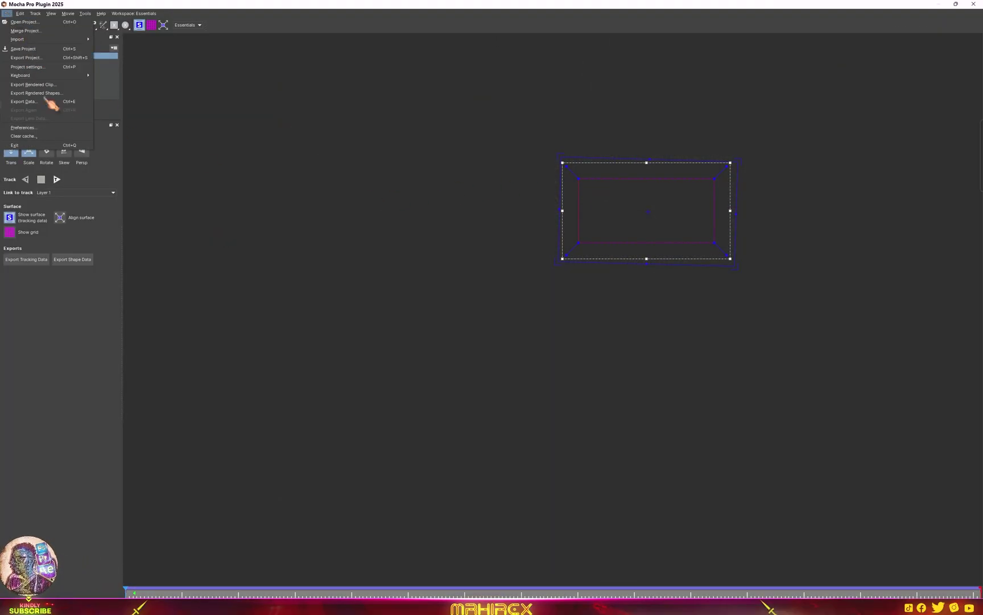
Step: Close Mocha, create and save the track data, then load it from the Mocha effect for layer 1
left_click(22, 146)
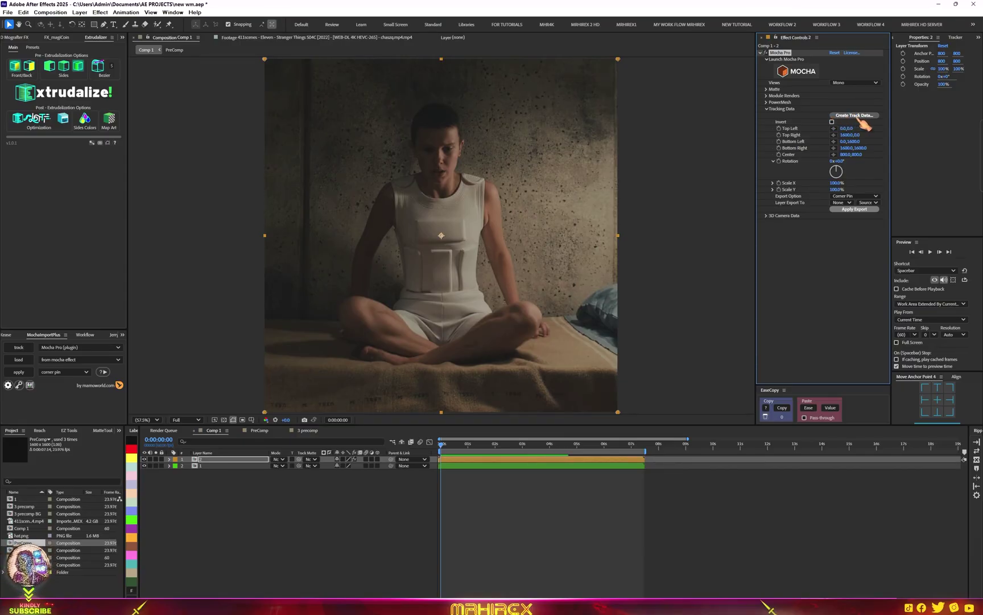
left_click(865, 116)
key("Return")
key("ctrl+s")
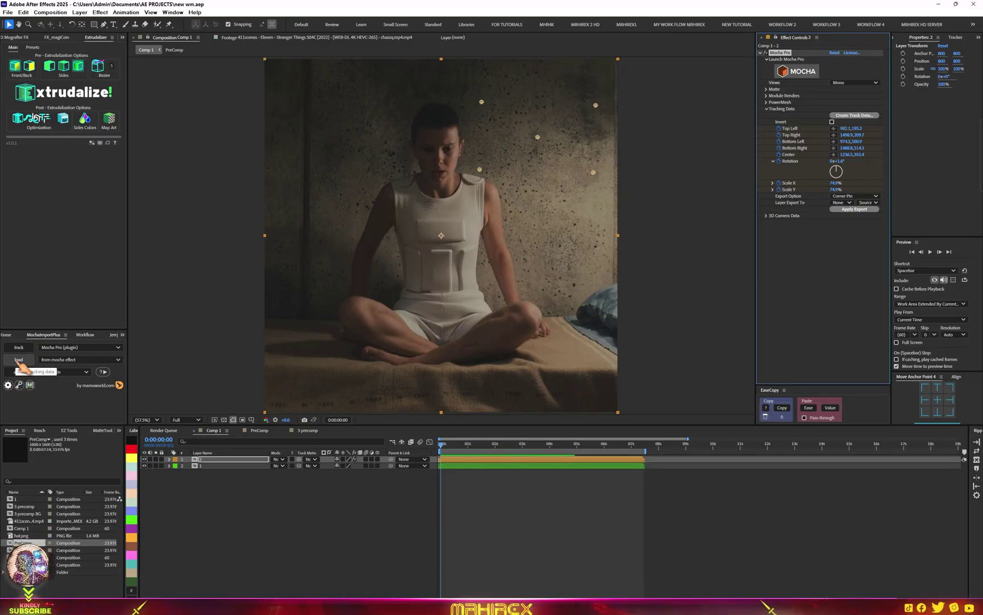
left_click(19, 362)
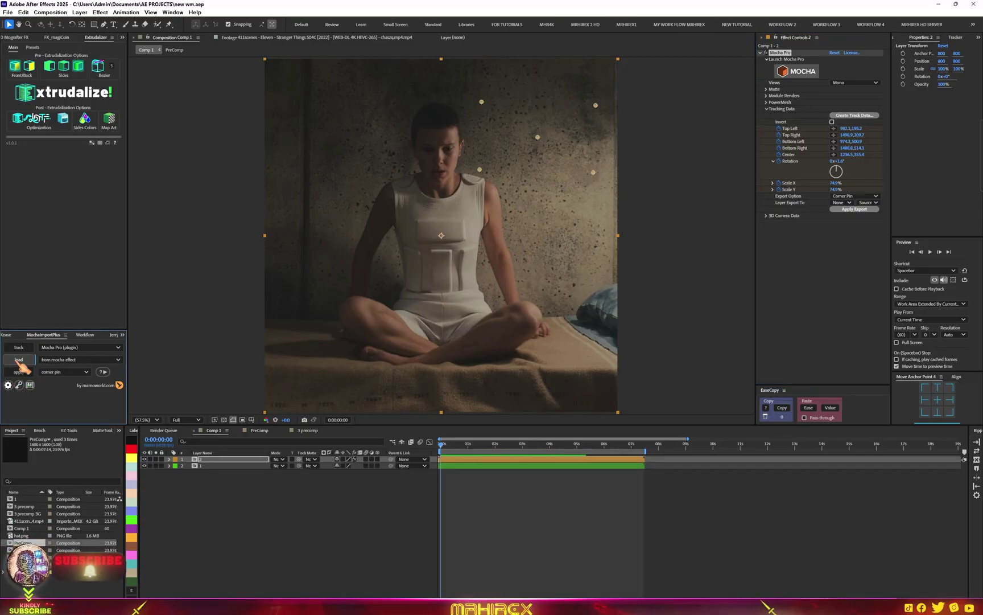
left_click(210, 460)
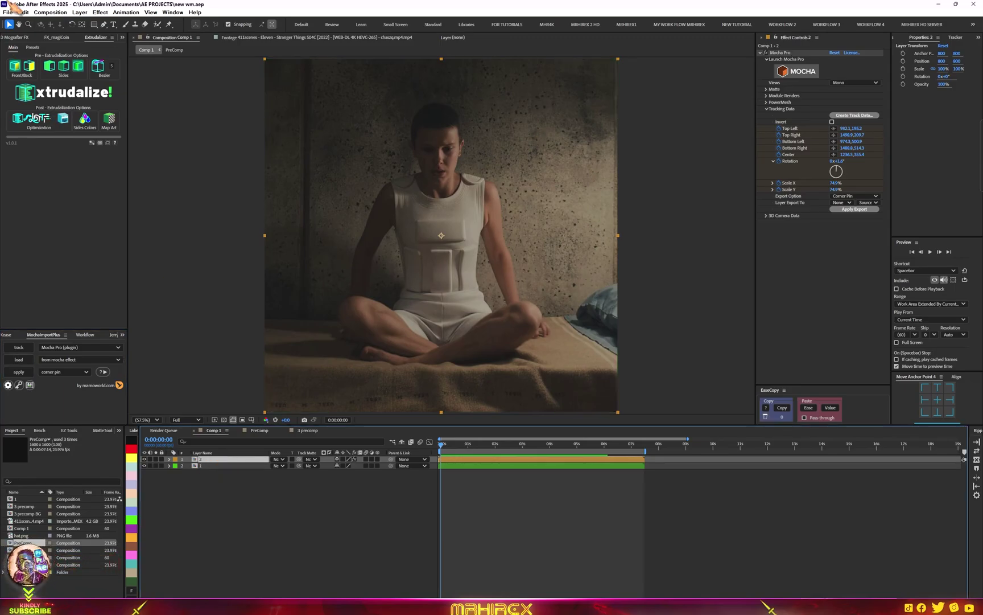
Step: Duplicate the footage layer and apply the track as a stabilized precomp using Red Giant Warp Corner Pin
left_click(31, 15)
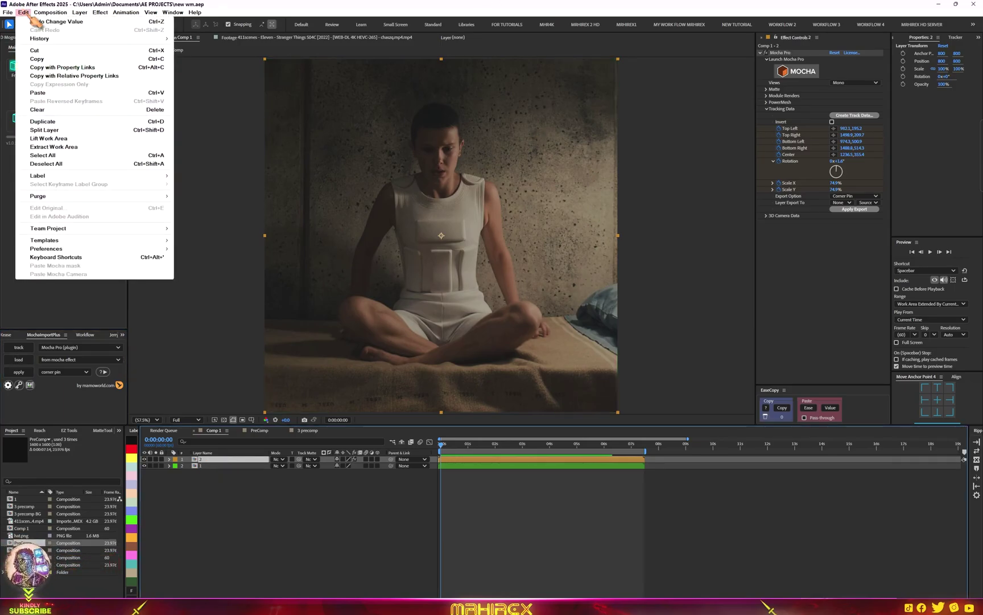
left_click(57, 121)
key("ctrl+d")
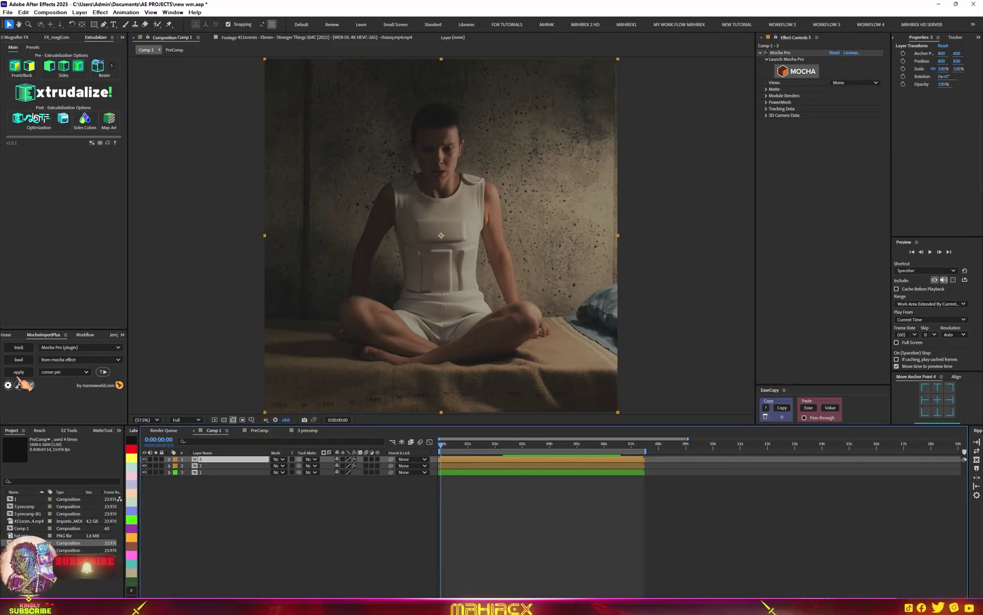
left_click(64, 372)
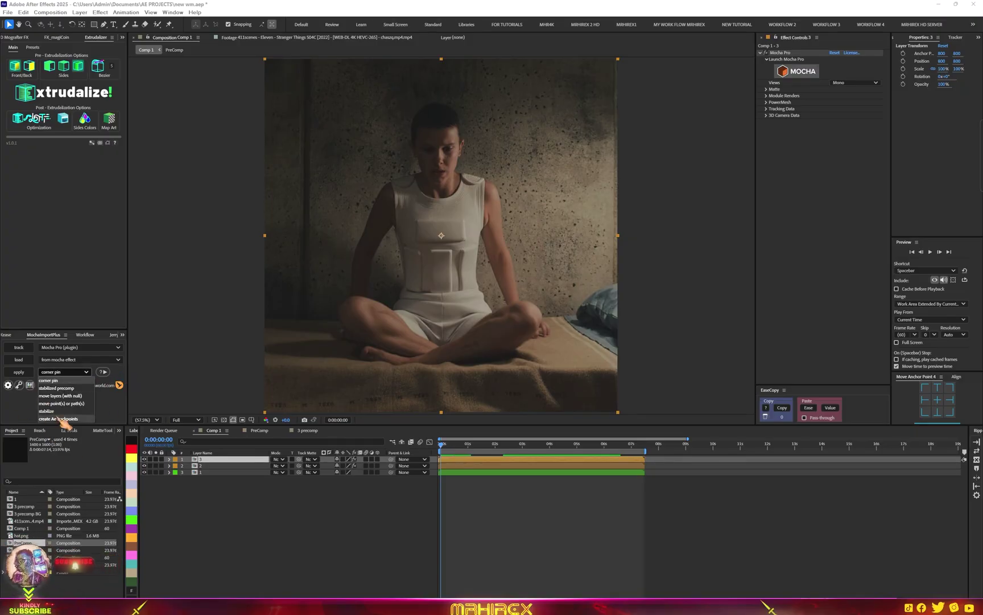
left_click(57, 388)
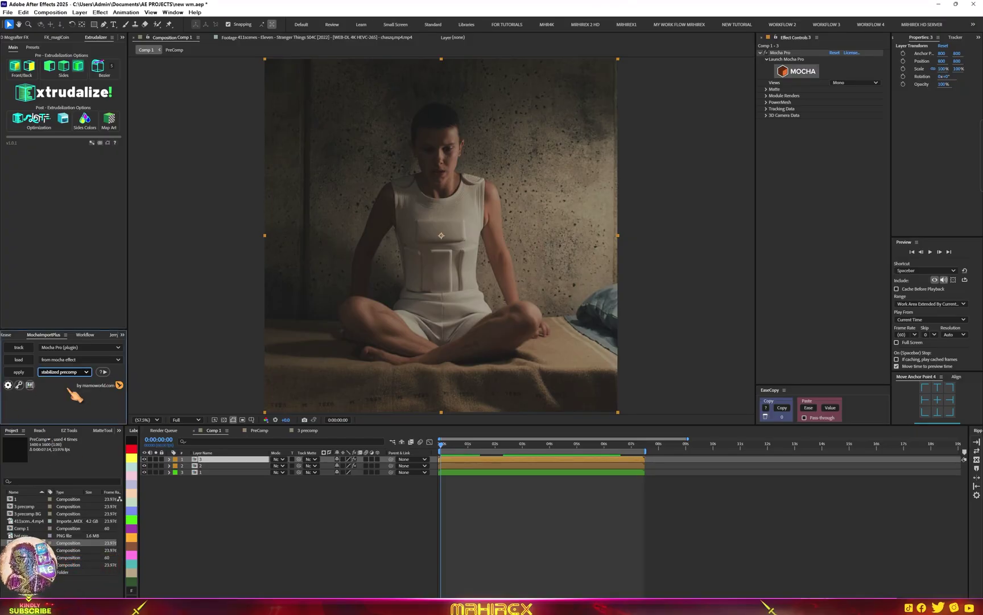
left_click(19, 372)
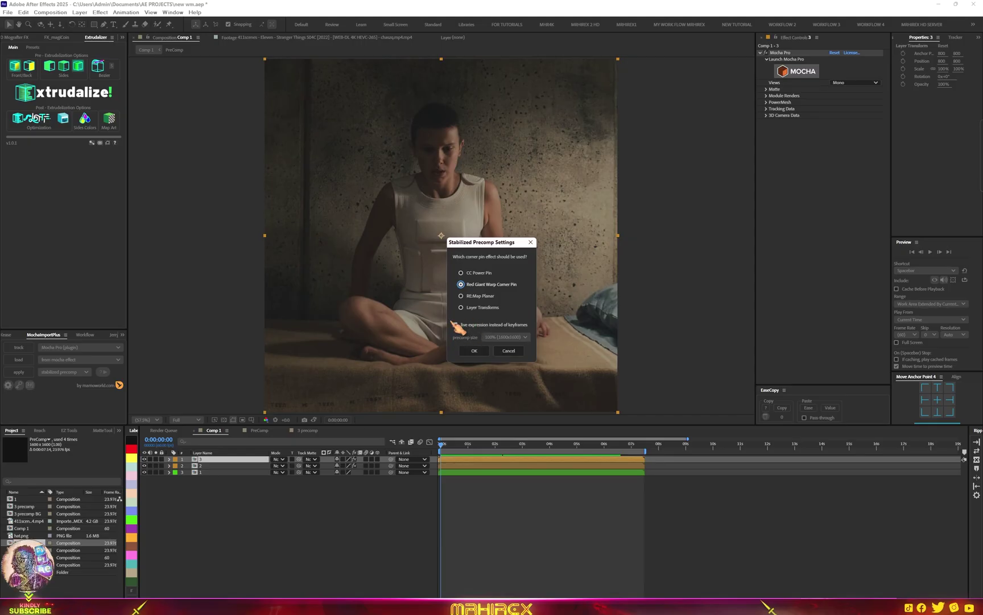
Step: Create the stabilized precomp, hide layers 2 and 3, and scrub to check the wall pin
left_click(475, 350)
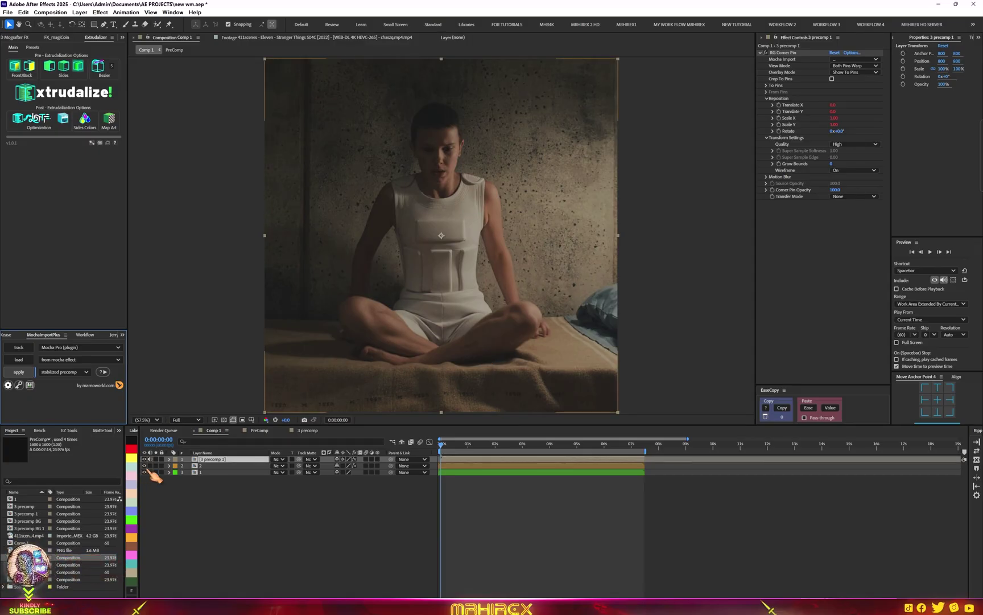
left_click_drag(144, 472, 144, 466)
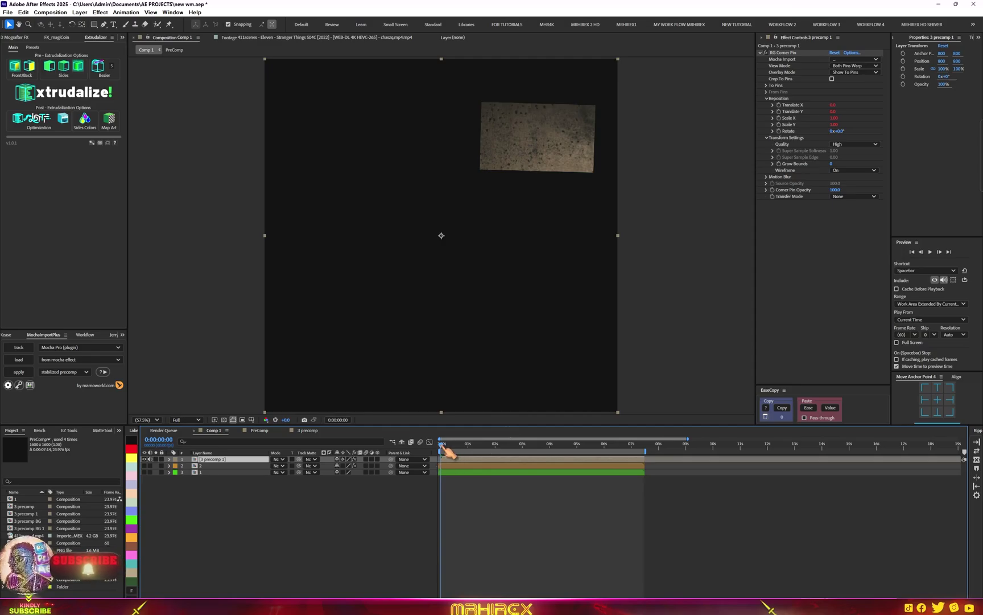
left_click_drag(446, 452, 563, 439)
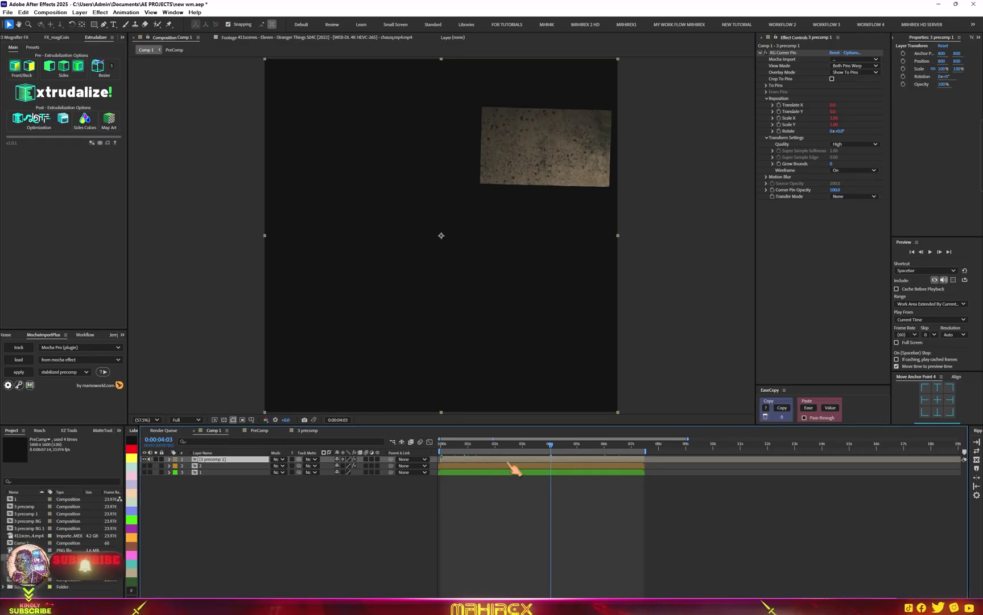
Step: Inside 3 precomp 1, add a new Text Layer from the Workflow panel
double_click(491, 459)
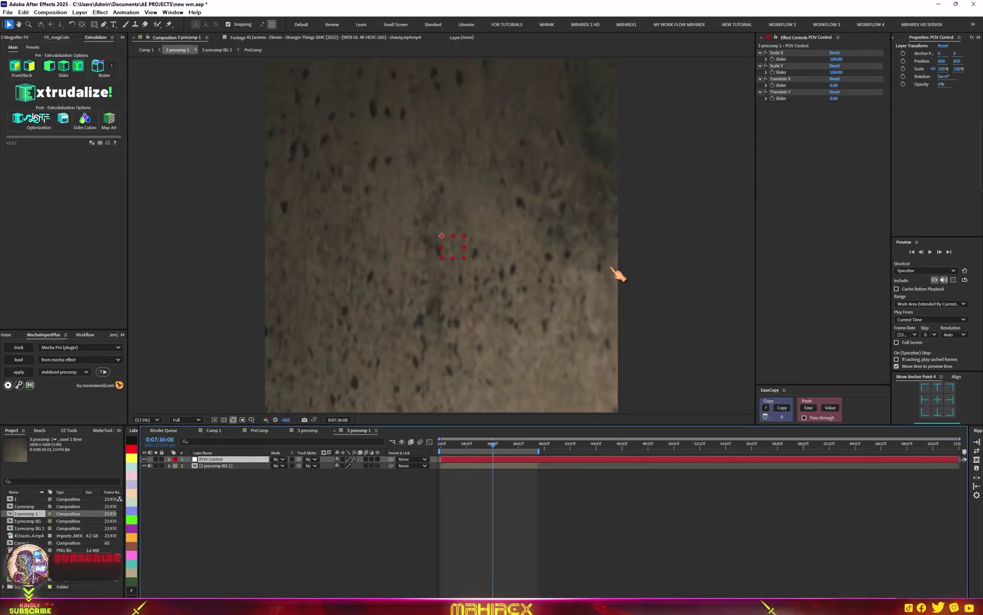
left_click(204, 516)
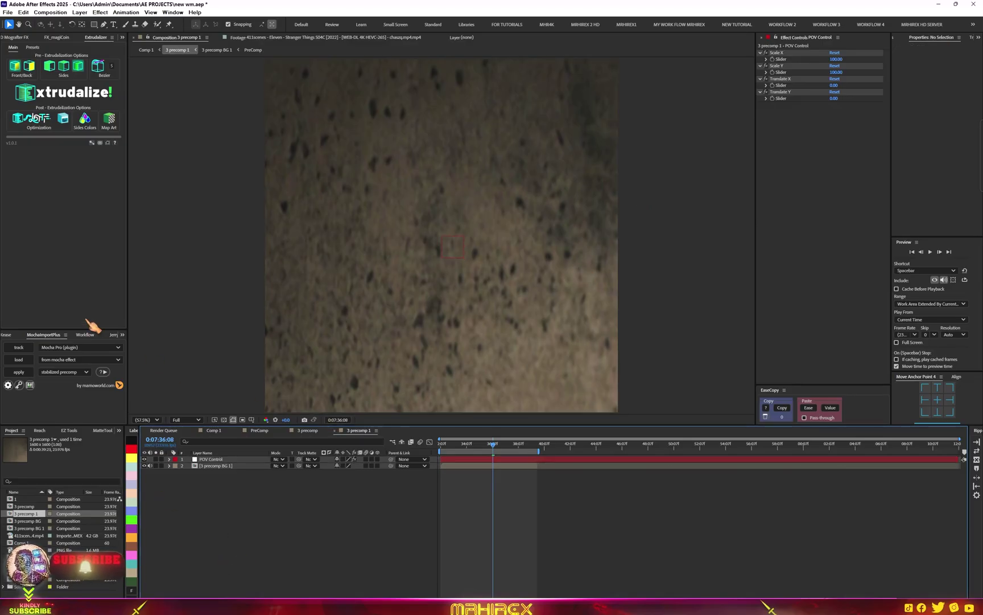
left_click(85, 335)
left_click(22, 351)
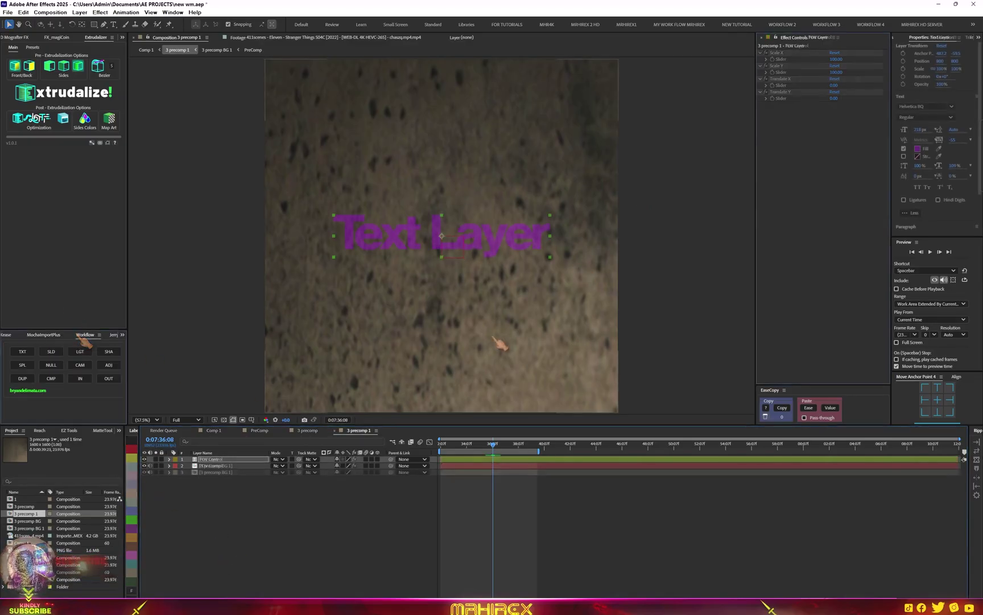
Step: In Comp 1, zoom the viewer to 50% and scrub to check the text follows the wall
left_click(215, 431)
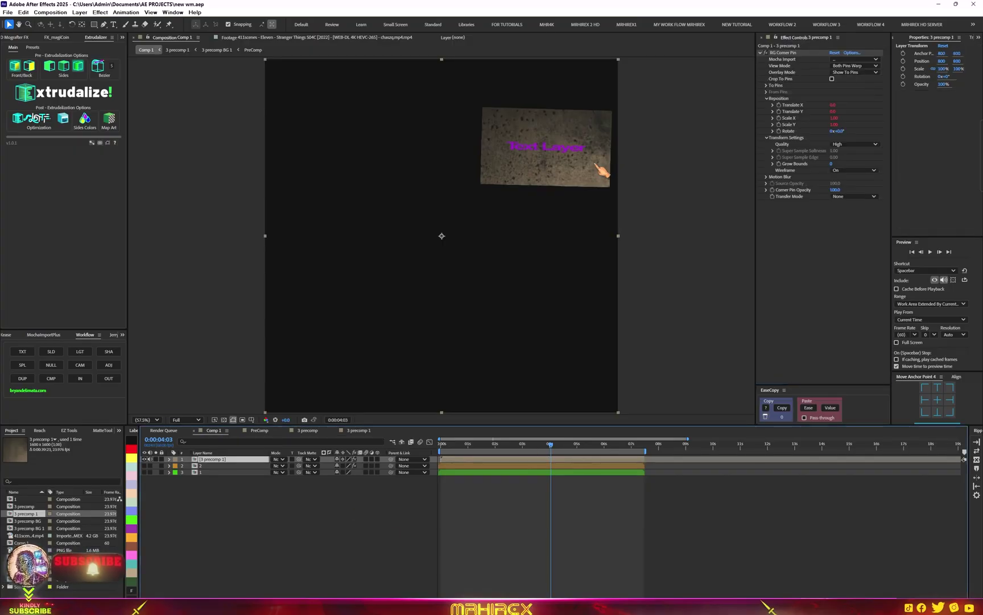
key("slash")
key("comma")
key("comma")
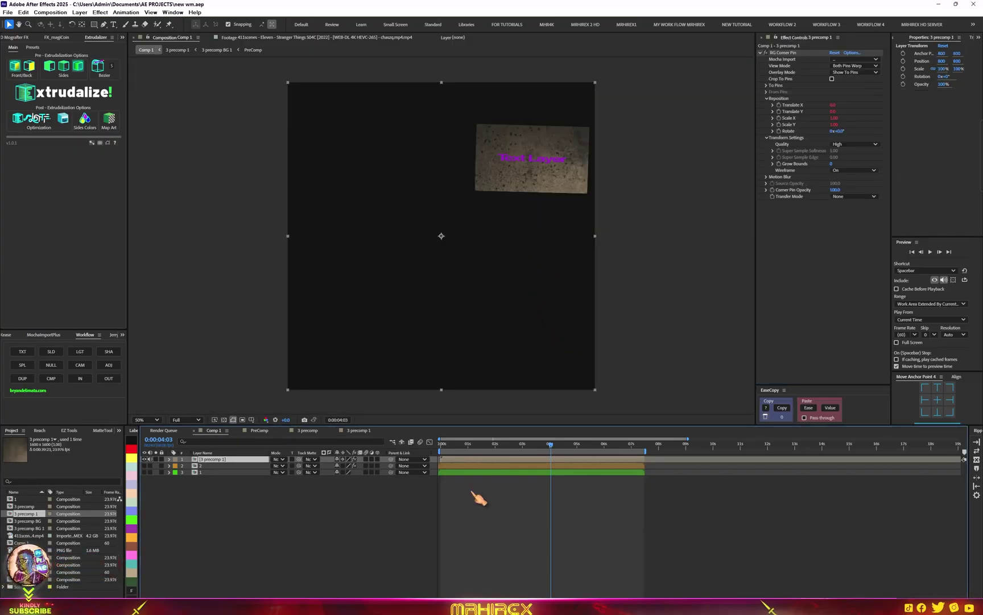
left_click_drag(465, 449, 501, 452)
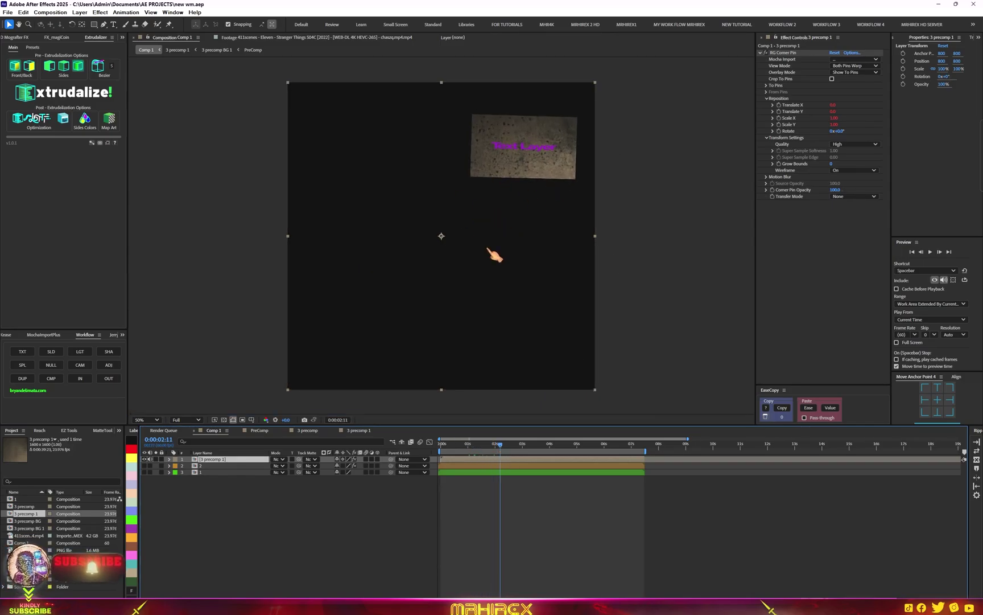
Step: In 3 precomp 1, raise POV Control Scale X to 118 and Scale Y above 100
left_click(370, 430)
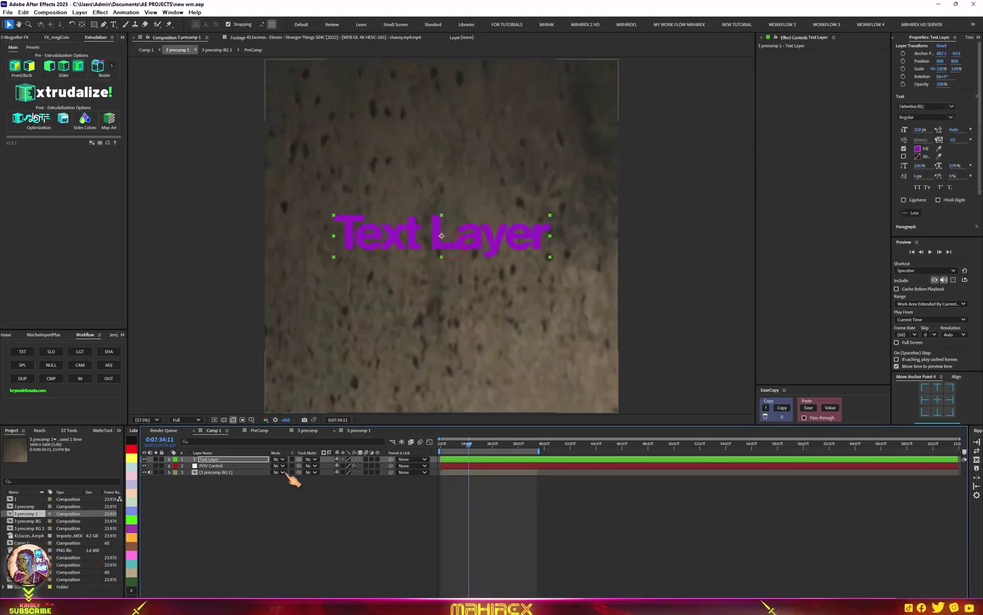
left_click(225, 465)
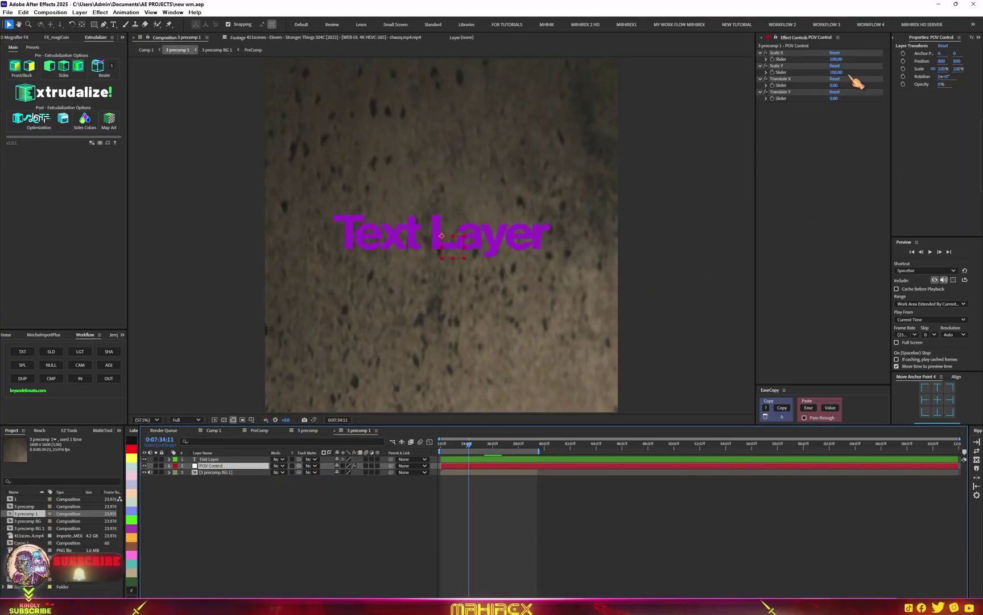
left_click_drag(837, 59, 798, 68)
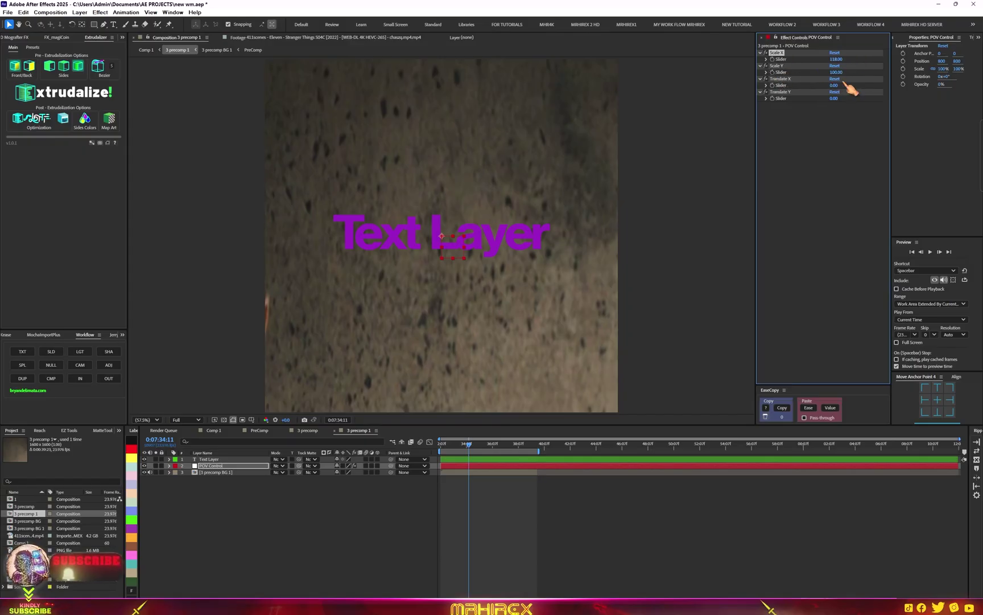
left_click(213, 458)
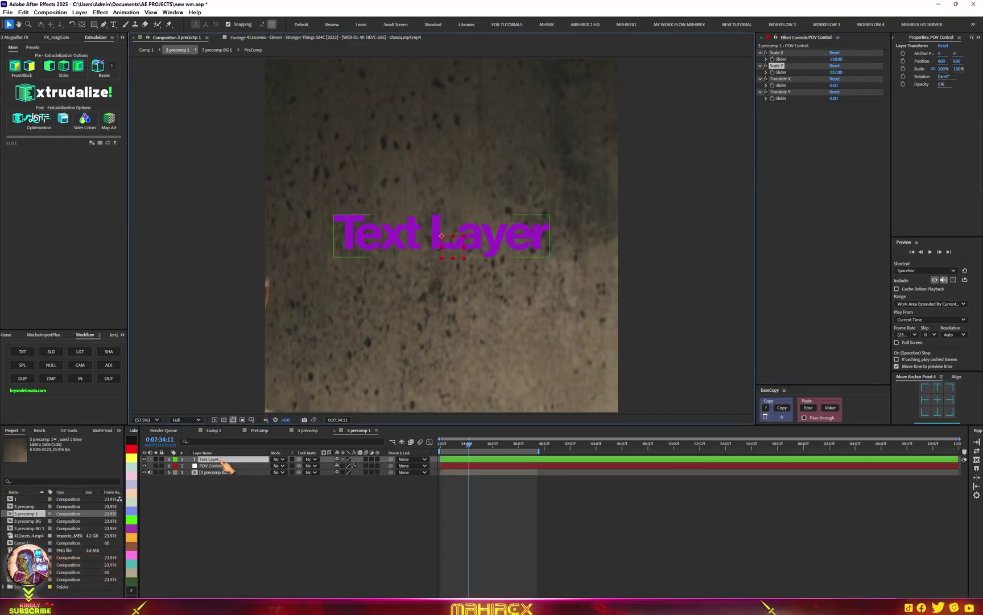
Step: Change the Text Layer's words to MRHIREX
scroll(433, 244, "up", 2)
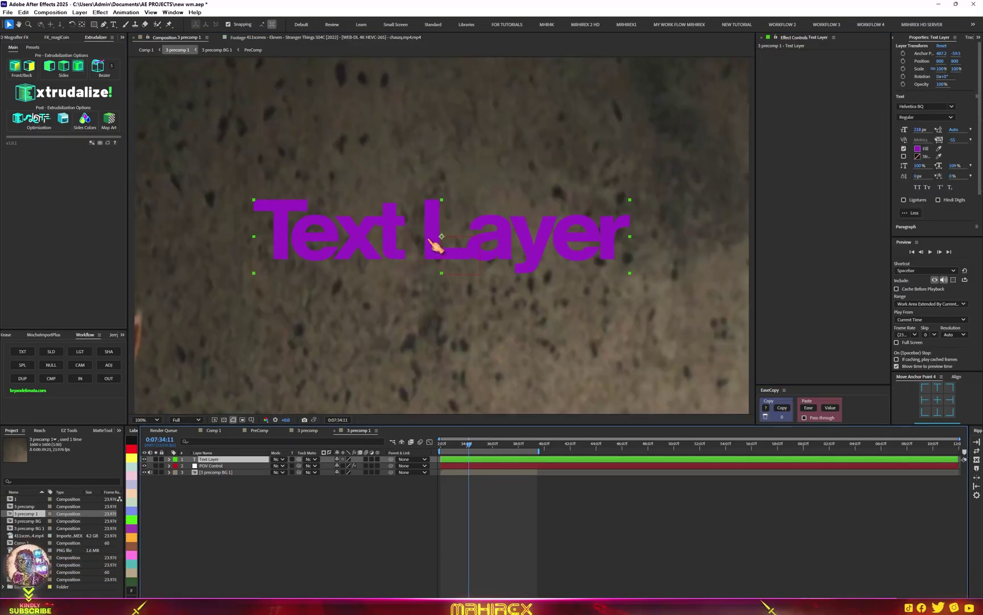
double_click(478, 245)
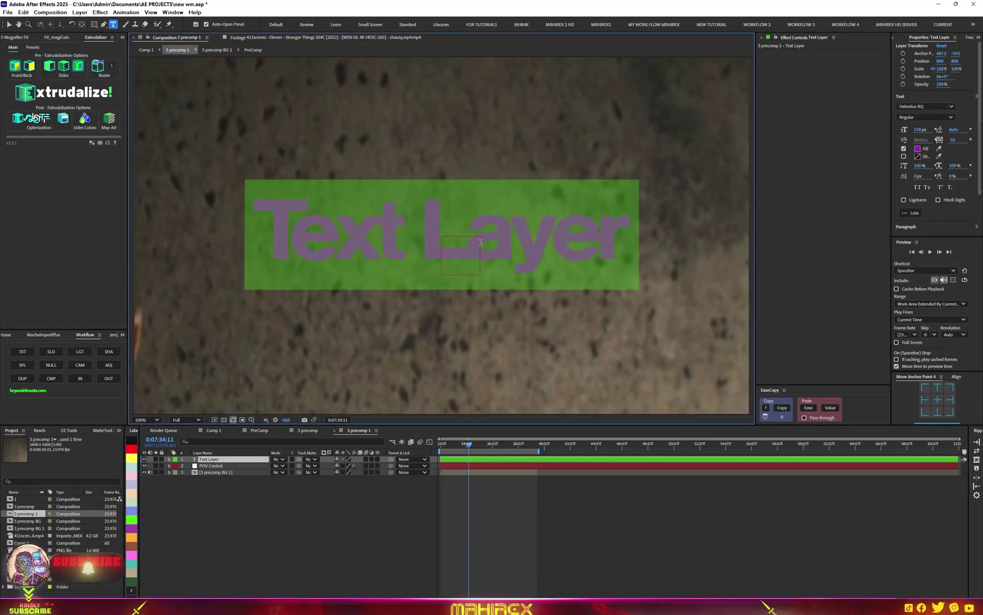
key("Caps_Lock")
type("MRHIREX")
Step: Create Dark Red Solid 2, apply Element, and set Path Layer 1 to the MRHIREX text
key("ctrl+y")
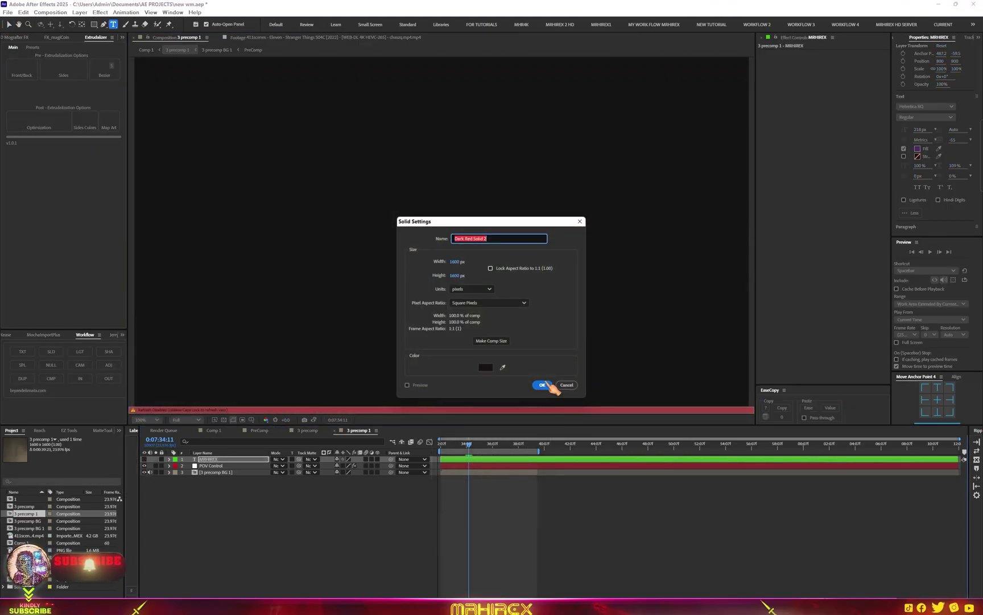
left_click(542, 385)
key("Caps_Lock")
right_click(233, 458)
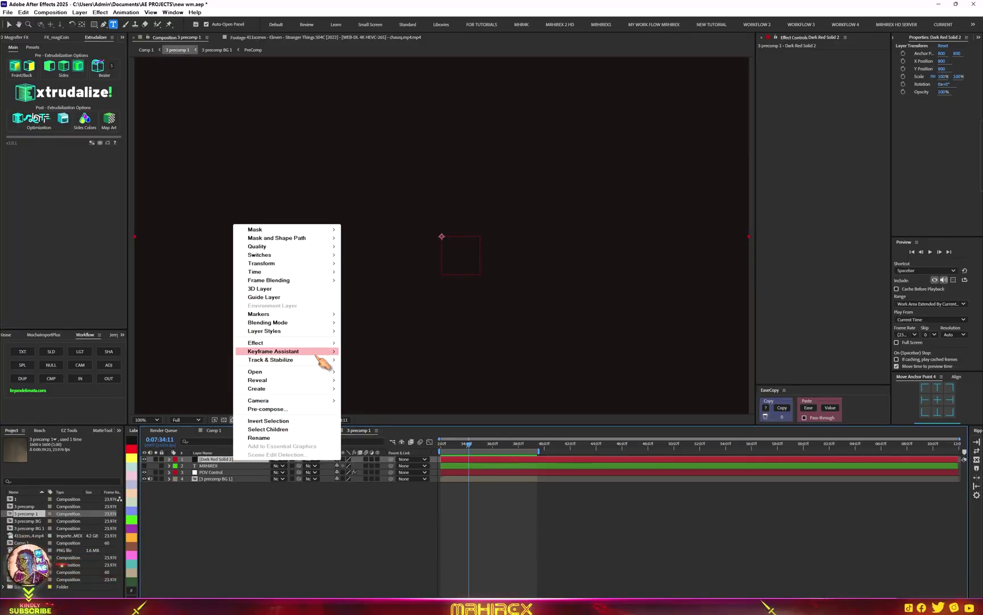
mouse_move(319, 344)
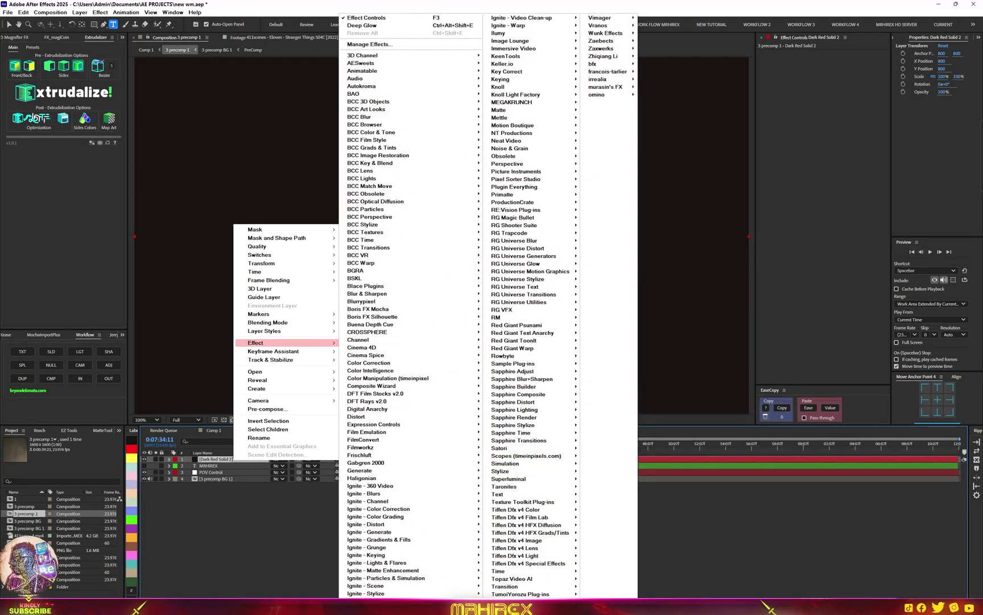
mouse_move(512, 608)
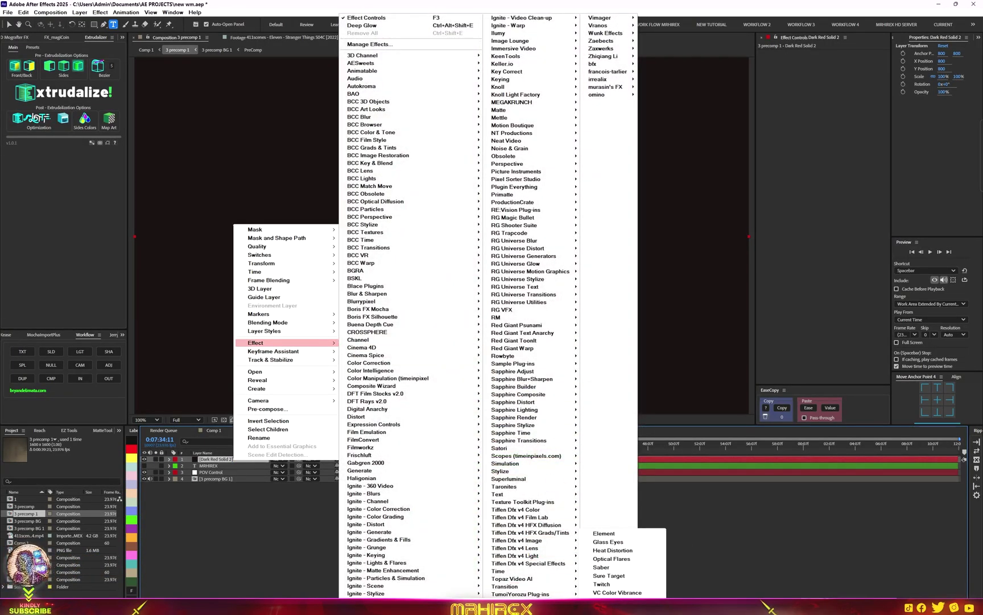
left_click(624, 534)
left_click(842, 137)
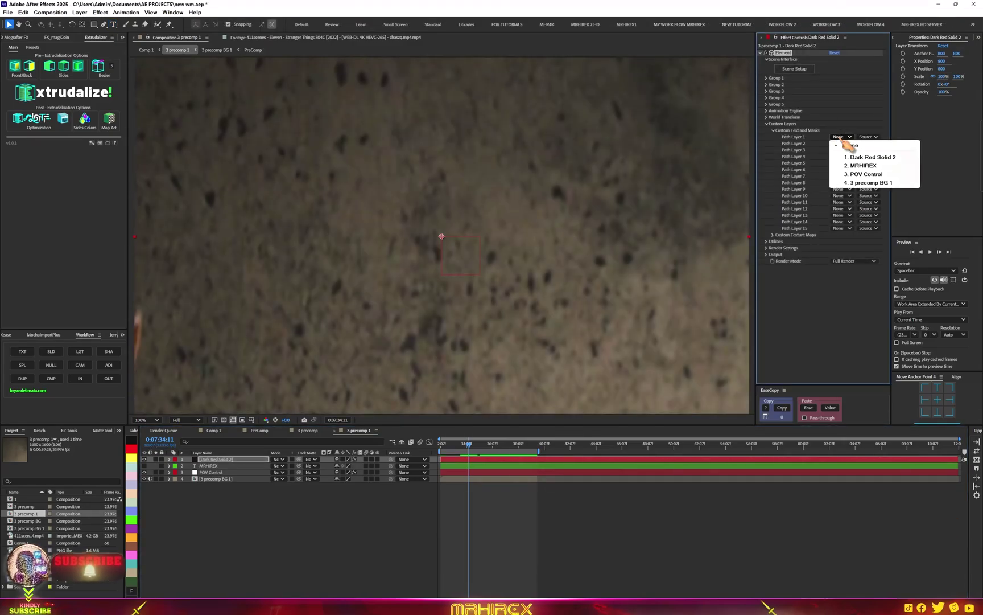
left_click(863, 165)
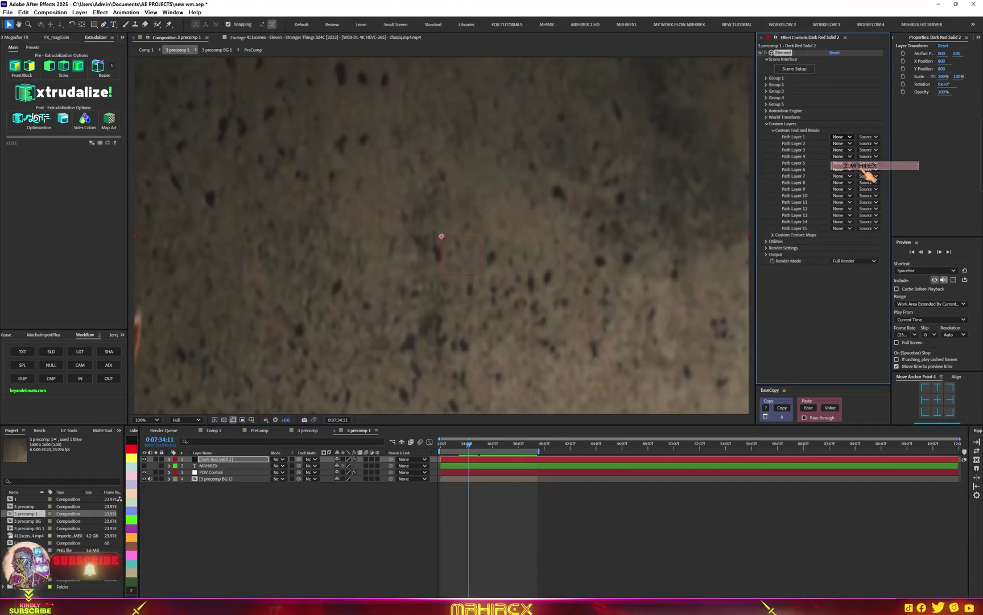
Step: Extrude the MRHIREX text in Element 3D, apply the MovieTypeBevels 008_01 bevel preset, and accept
left_click(790, 69)
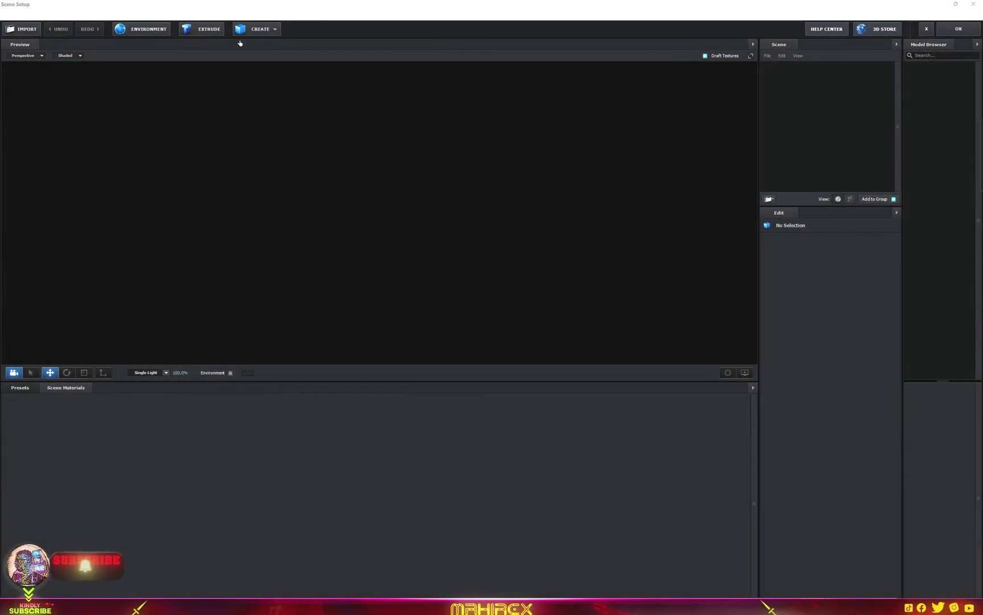
left_click(207, 33)
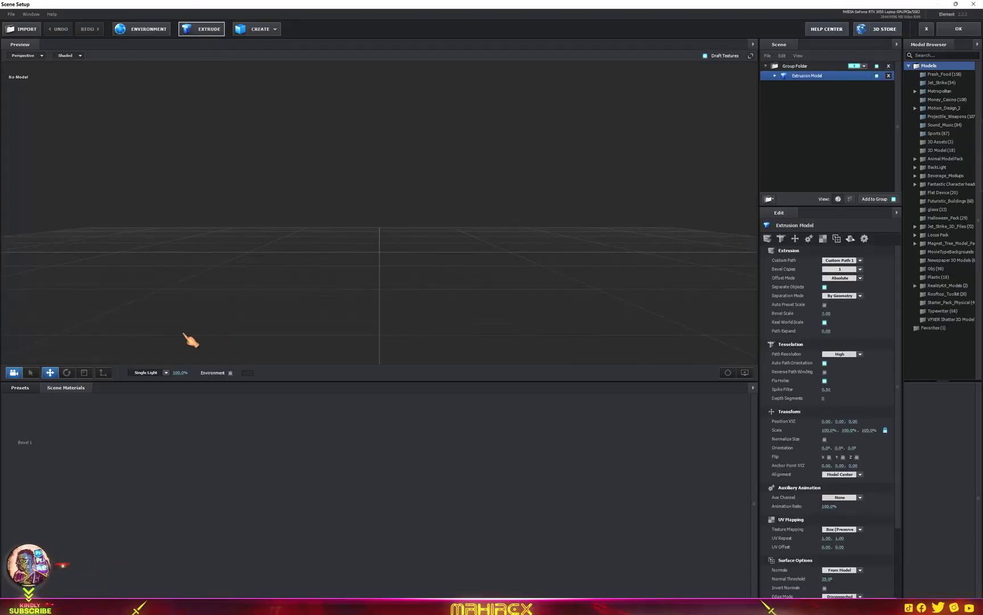
left_click(20, 387)
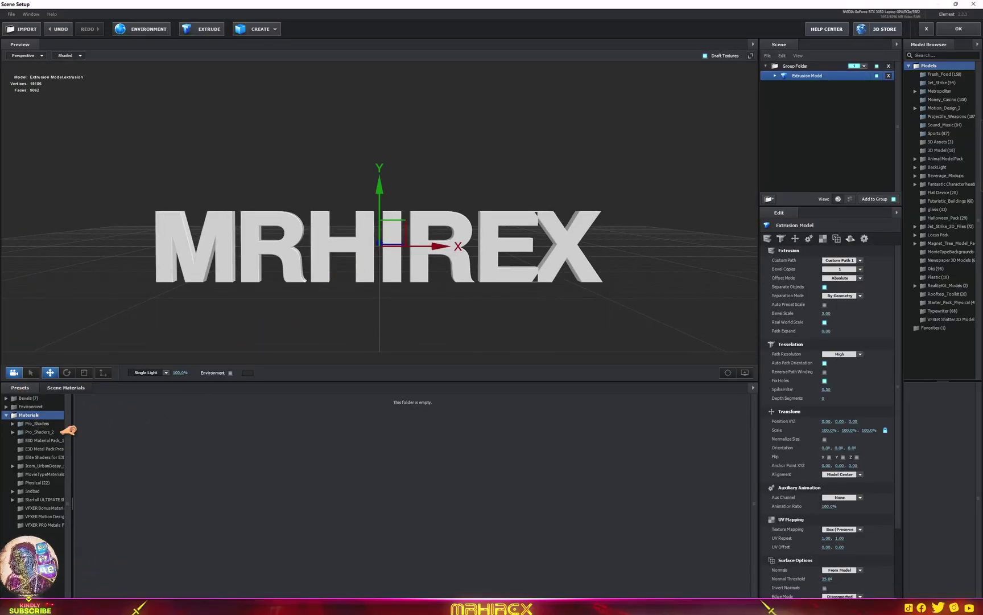
left_click(28, 397)
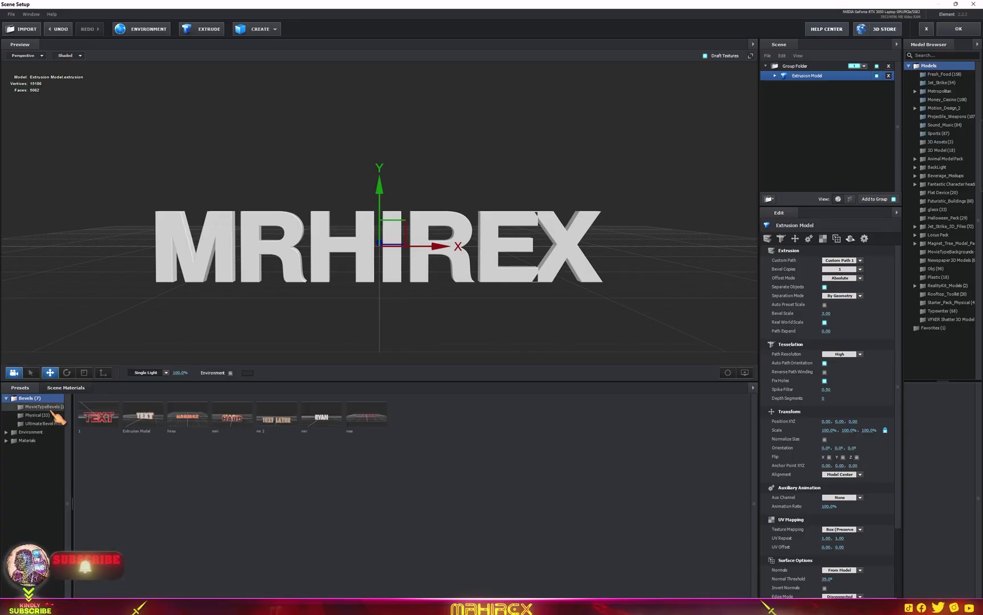
left_click(52, 407)
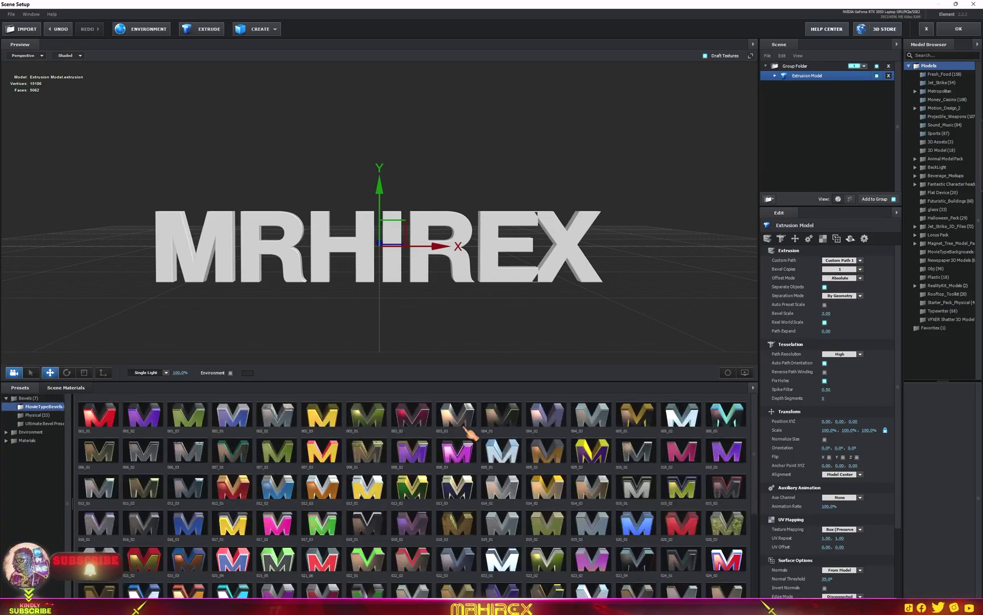
left_click(386, 458)
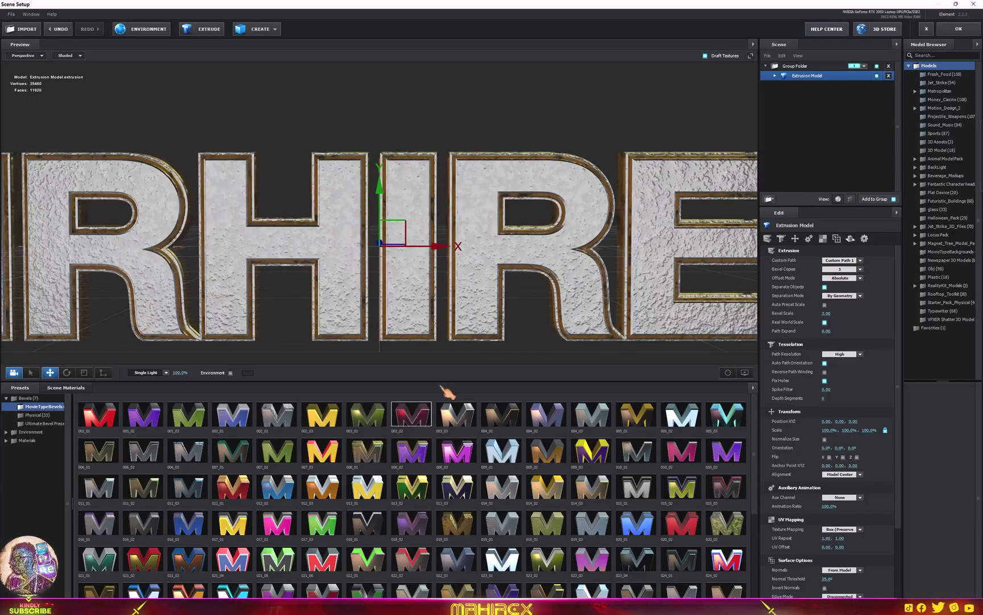
scroll(497, 293, "down", 3)
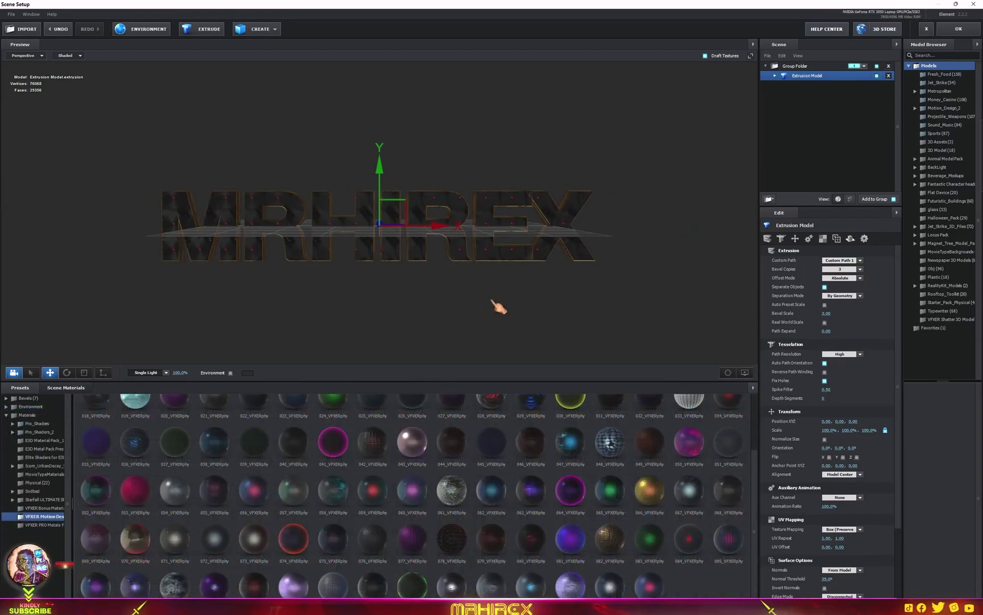
left_click(961, 30)
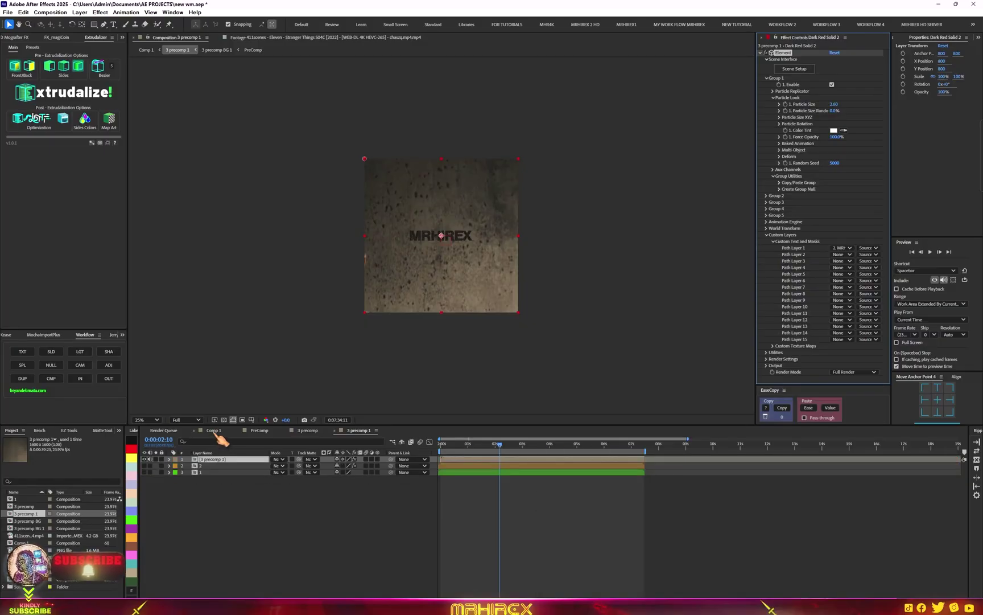
Step: Switch to Comp 1 and zoom in on the textured wall to inspect the MRHIREX text
left_click(214, 430)
key("period")
key("comma")
key("period")
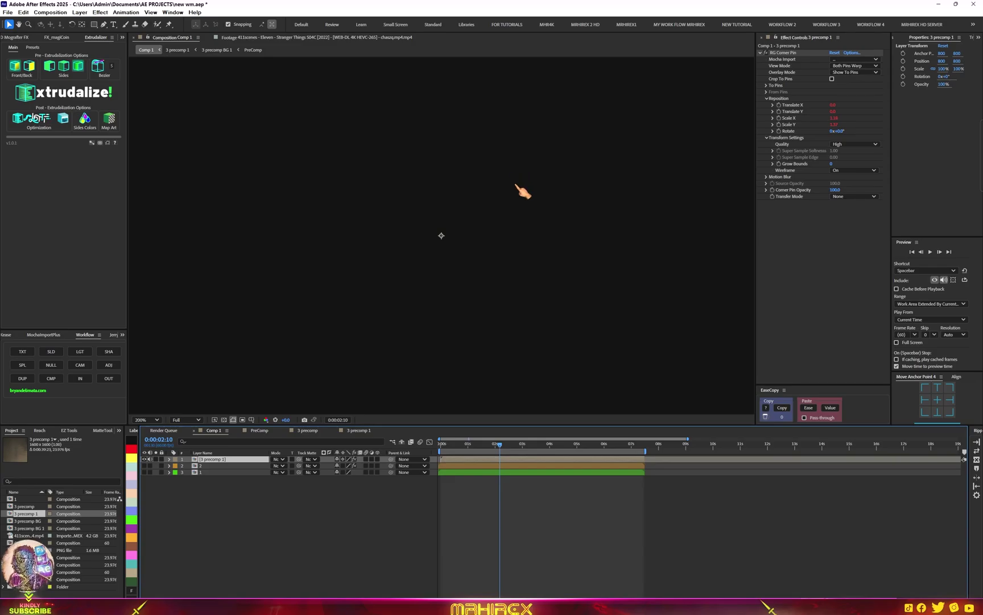
left_click_drag(515, 184, 501, 222)
key("v")
key("comma")
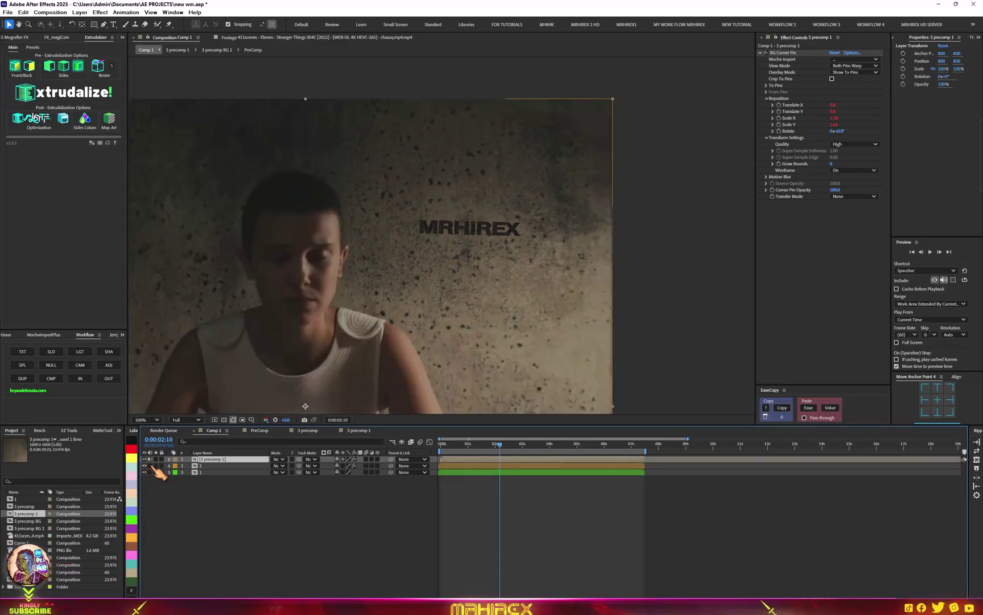
scroll(531, 309, "down", 1)
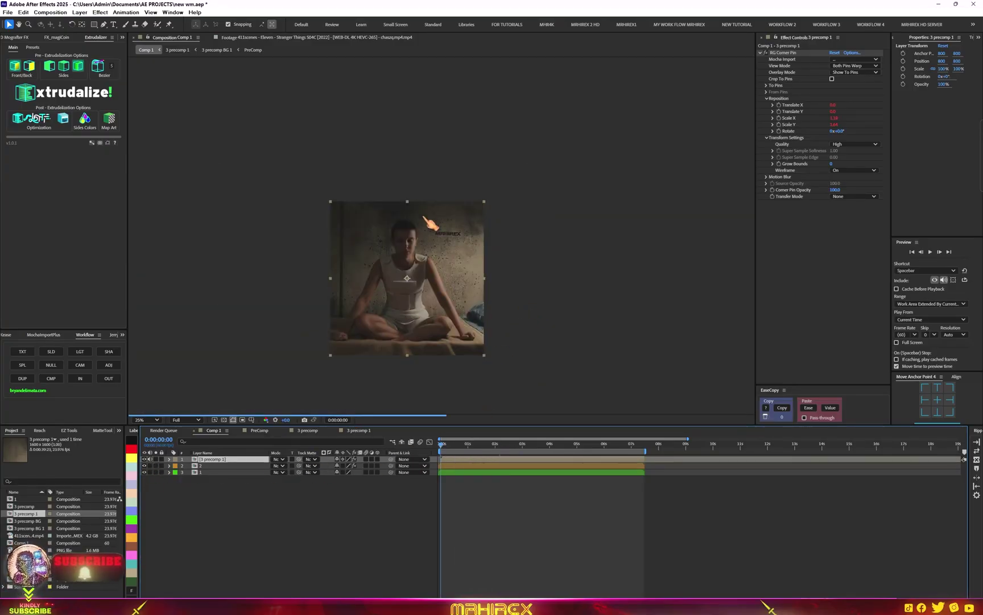
Step: Fit the comp in the viewer and preview the footage from the first frame
key("shift+slash")
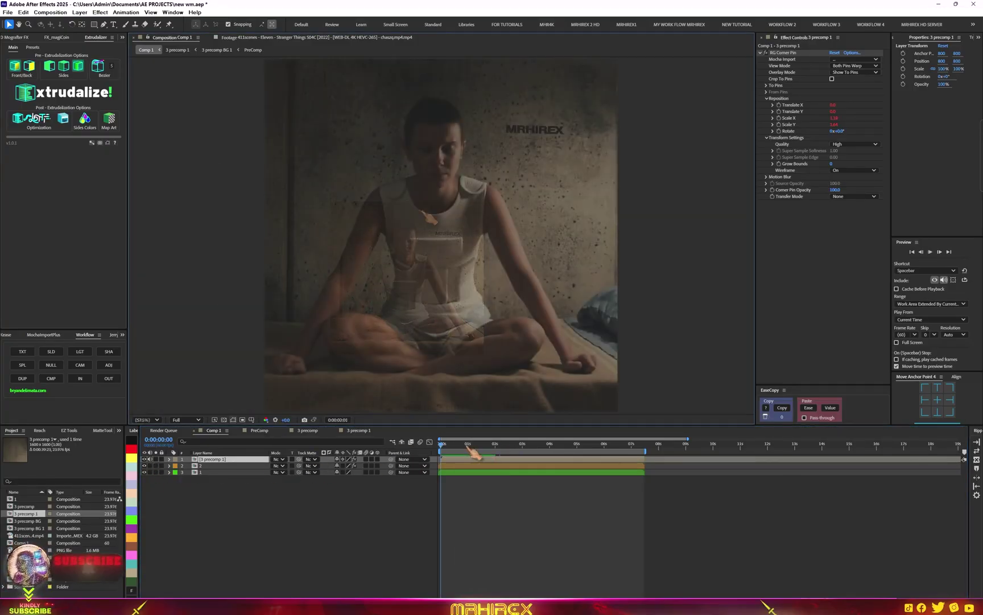
key("Home")
key("space")
key("Home")
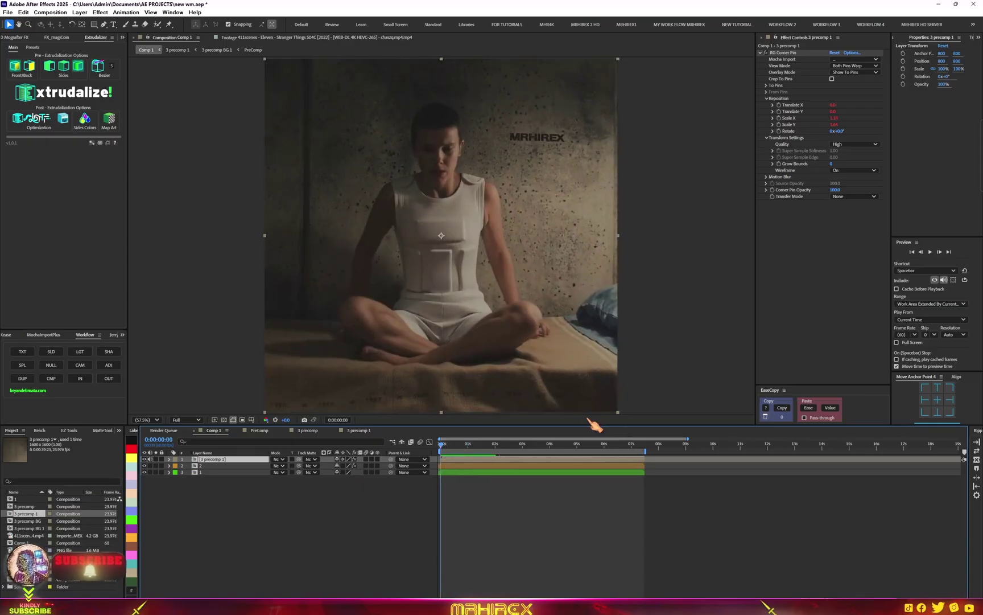
key("space")
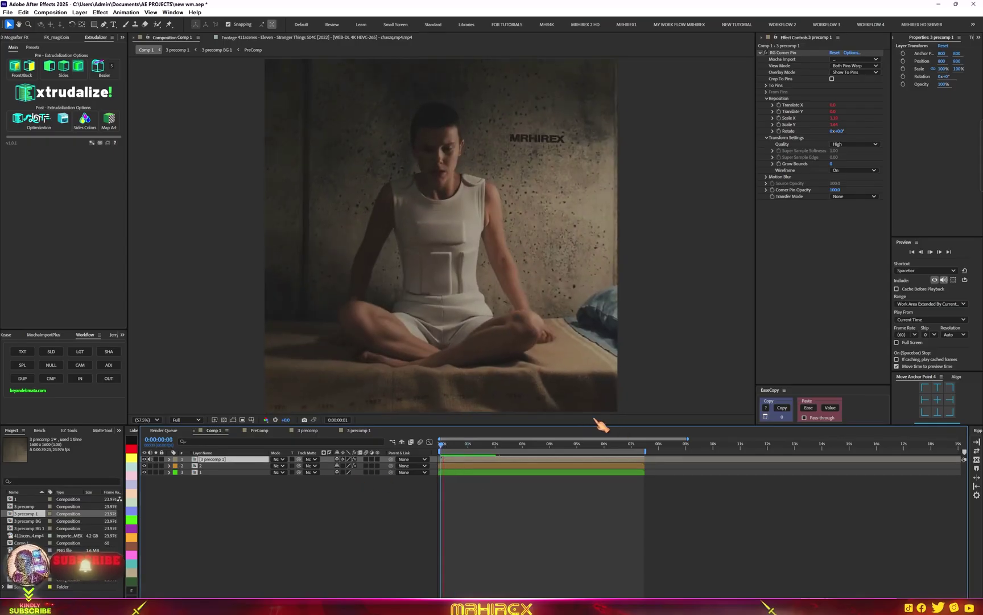
Step: In 3 precomp 1, add the hat.png logo above MRHIREX, hide MRHIREX, and shrink the logo
double_click(233, 458)
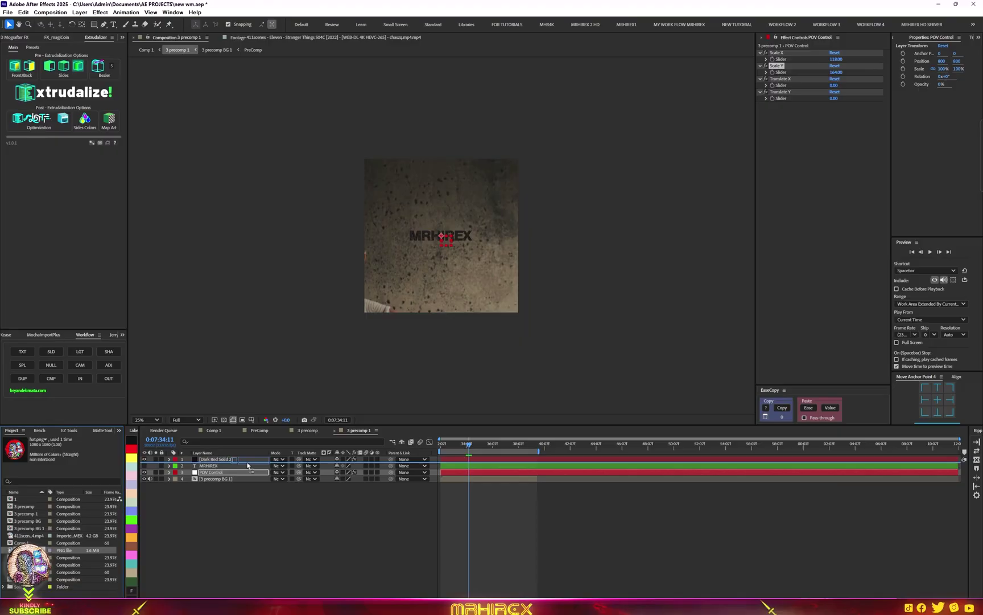
left_click_drag(248, 465, 248, 462)
left_click(160, 466)
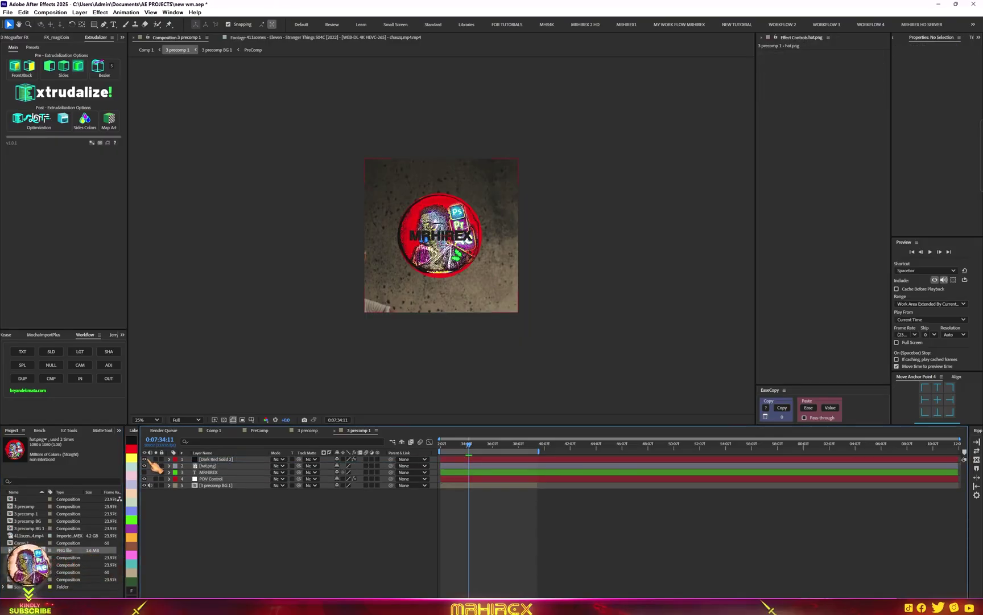
left_click(144, 472)
left_click(208, 466)
key("s")
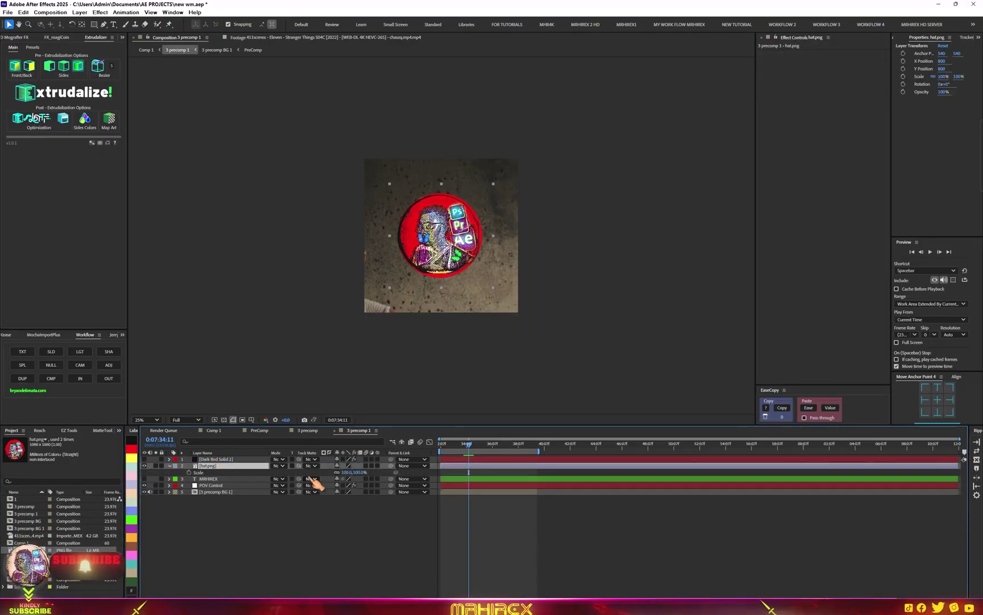
left_click_drag(343, 473, 340, 483)
Step: Check the logo in Comp 1, then raise POV Control's Scale Y from 186 to 212
left_click(220, 431)
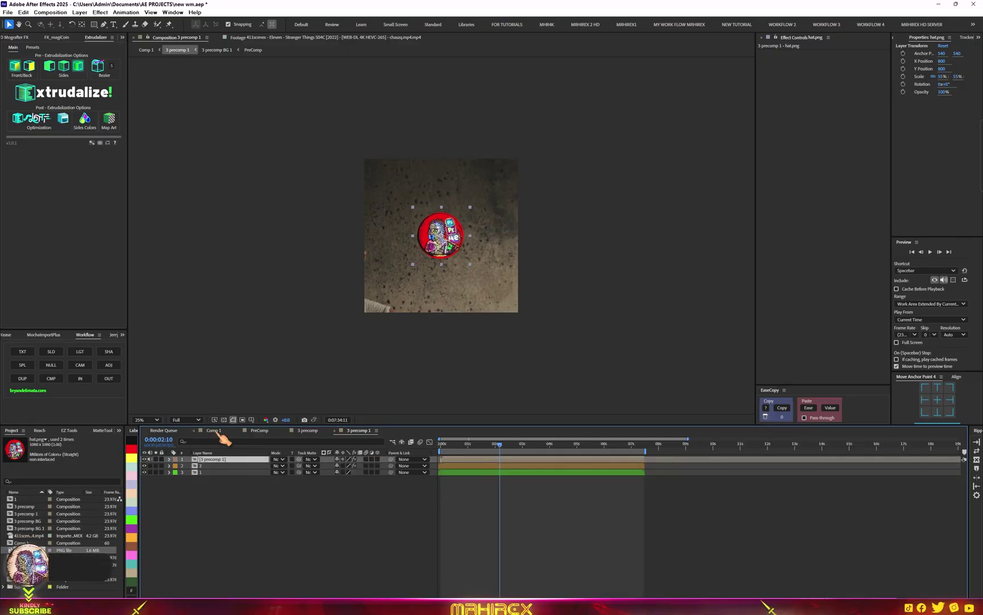
scroll(538, 171, "up", 5)
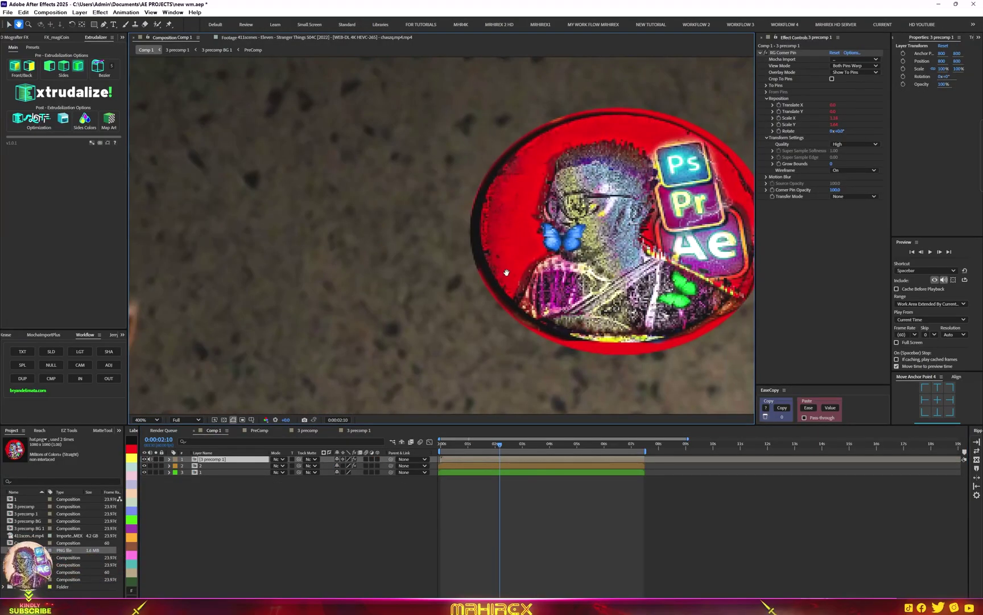
scroll(454, 269, "down", 6)
key("v")
left_click(359, 431)
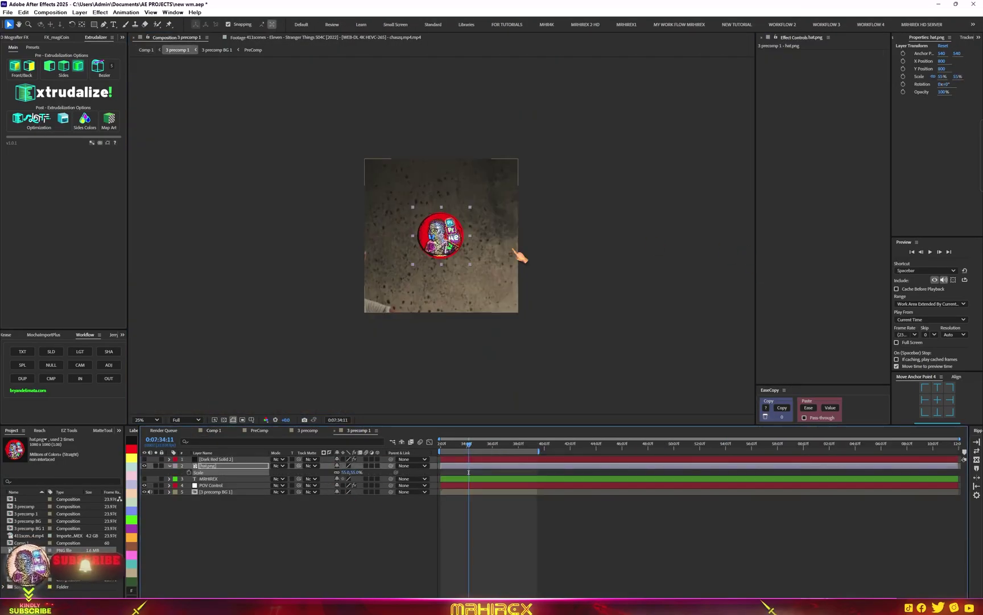
left_click(227, 486)
left_click(843, 66)
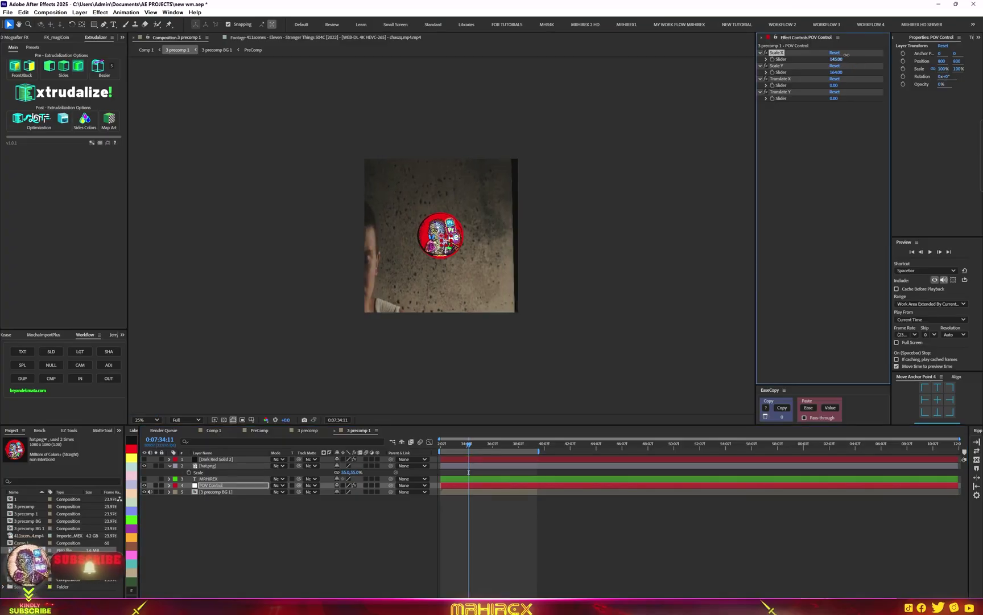
left_click_drag(846, 68, 860, 69)
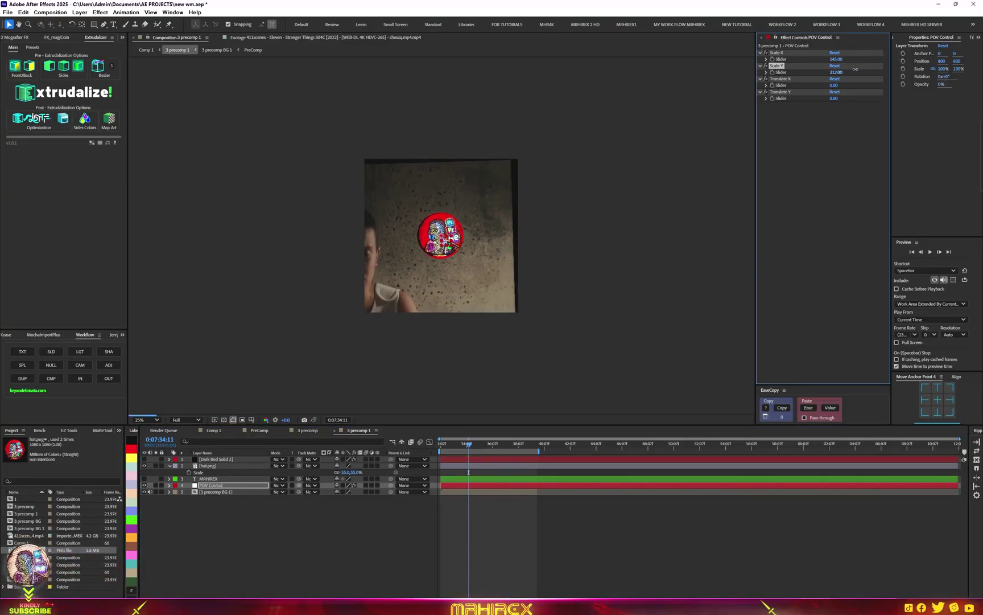
Step: Test POV Control's horizontal offset and raise its Scale X to 170
left_click(214, 430)
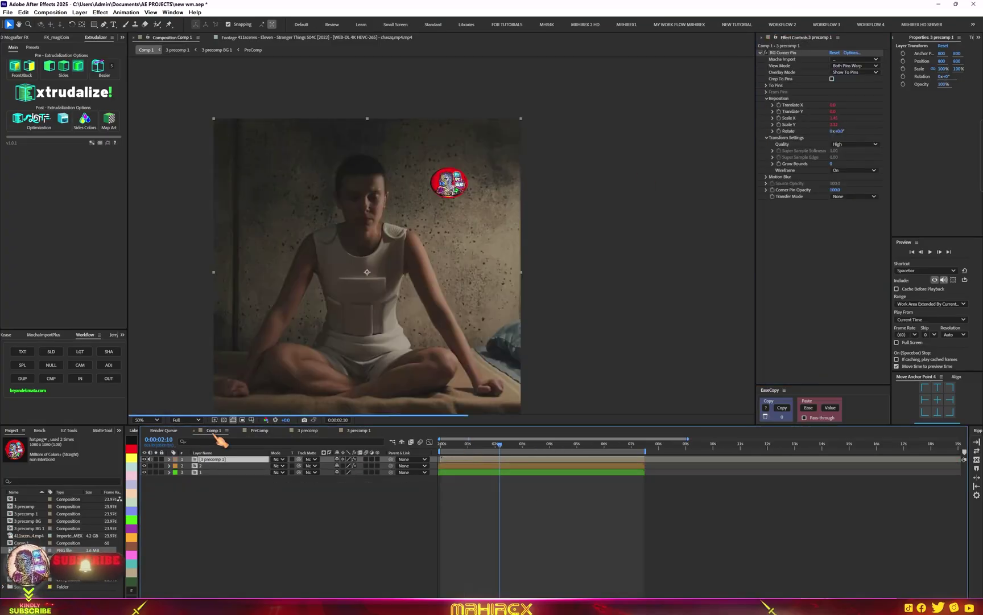
left_click(357, 430)
mouse_move(837, 89)
left_mouse_down()
mouse_move(852, 92)
mouse_move(834, 94)
left_mouse_up()
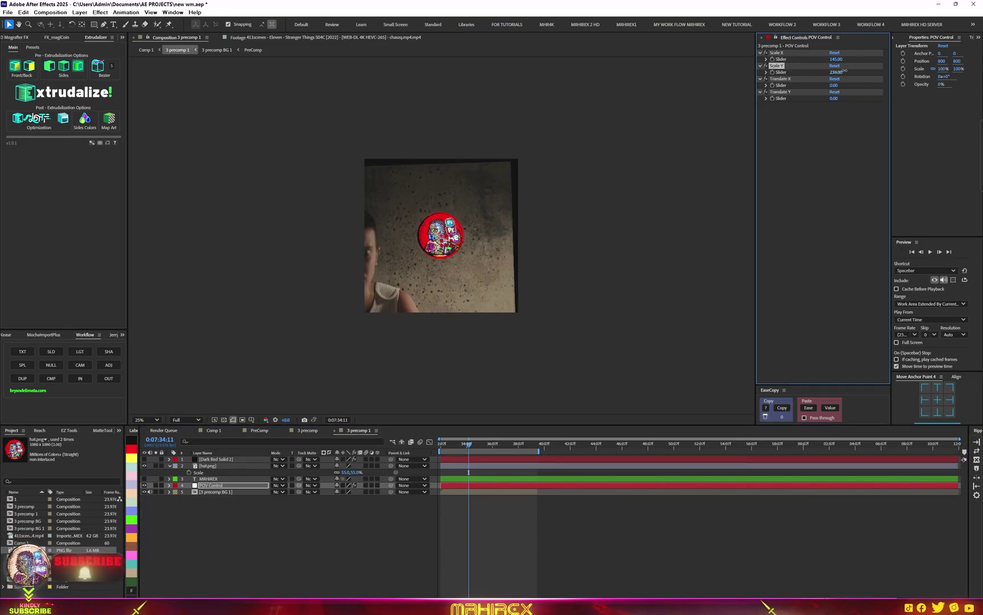
left_click(225, 431)
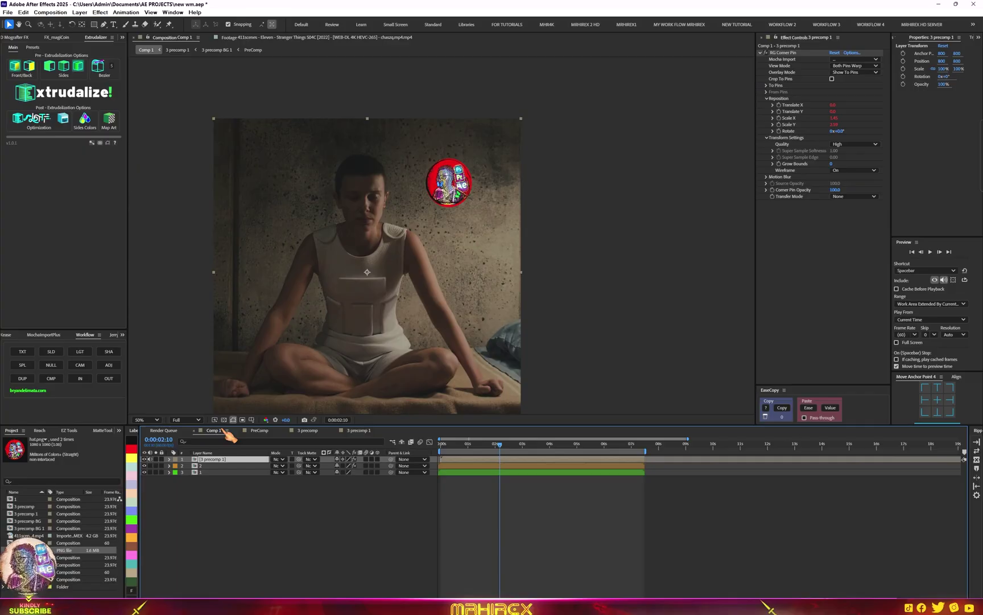
left_click(358, 430)
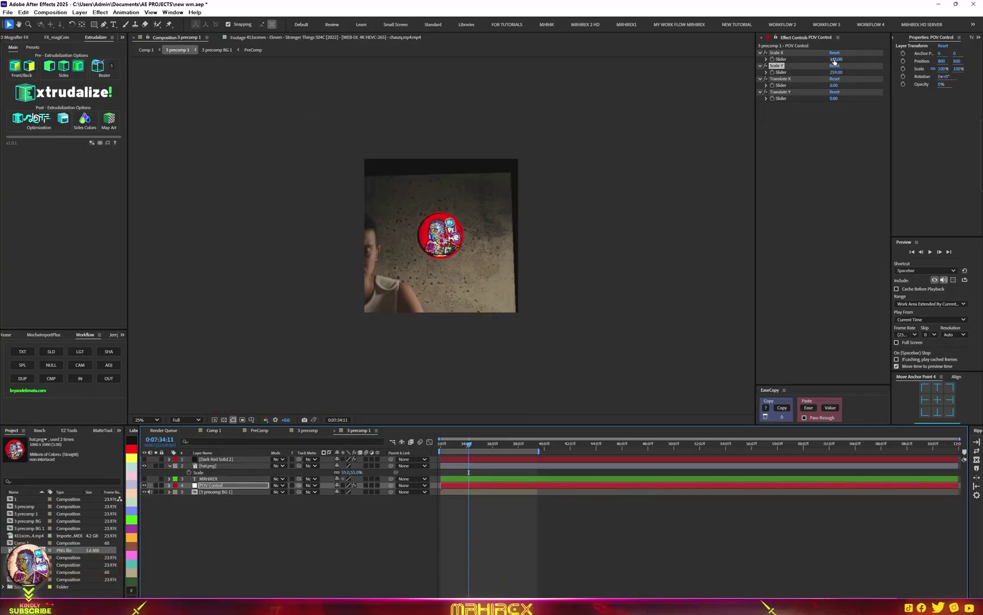
left_click_drag(834, 60, 840, 58)
left_click(214, 430)
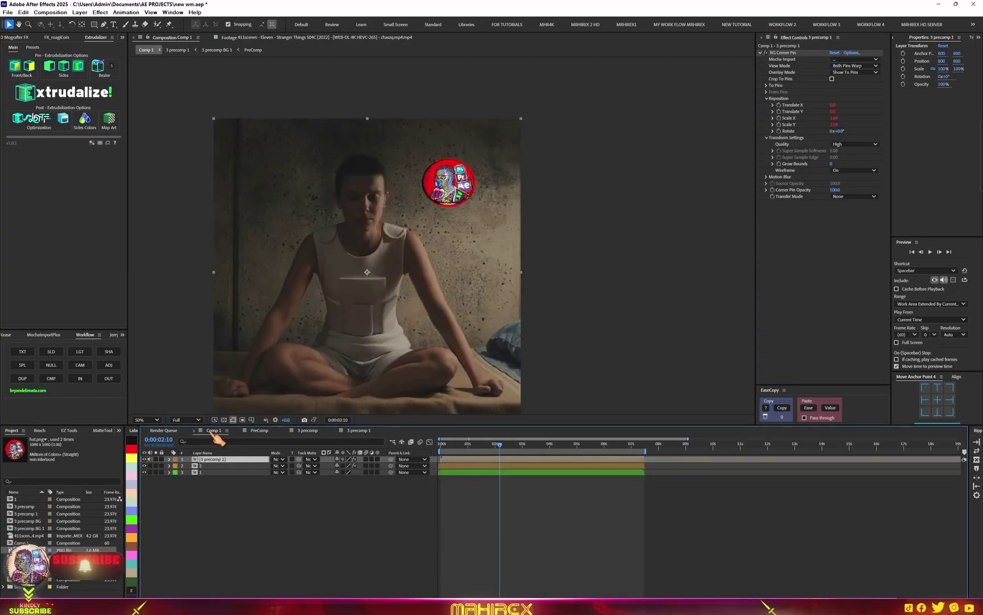
Step: Scale the hat.png logo down to 28% in its precomp and return to Comp 1
double_click(443, 458)
left_click_drag(346, 471, 334, 473)
scroll(450, 299, "up", 3)
key("shift+Escape")
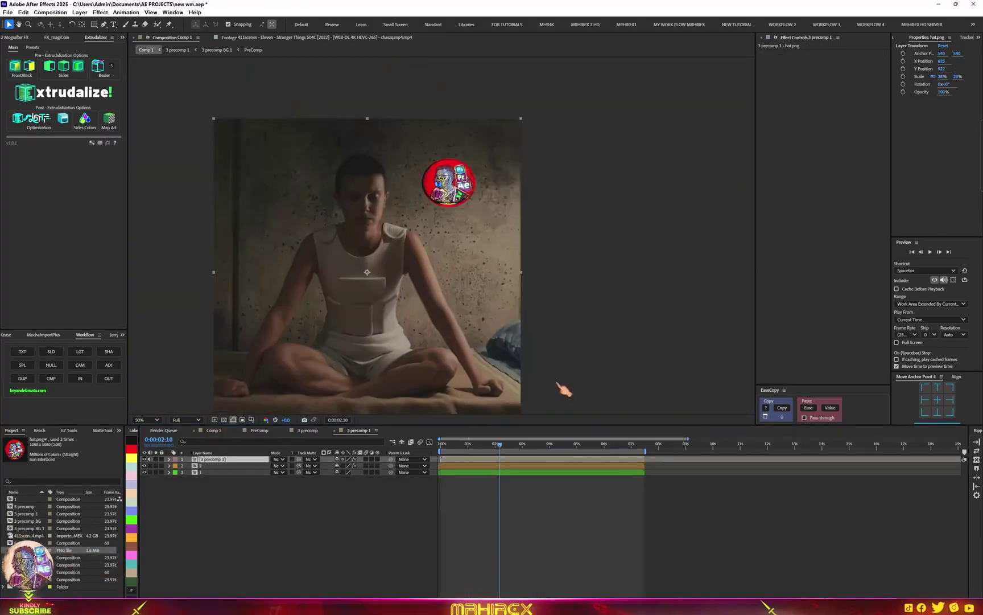
scroll(511, 273, "up", 6)
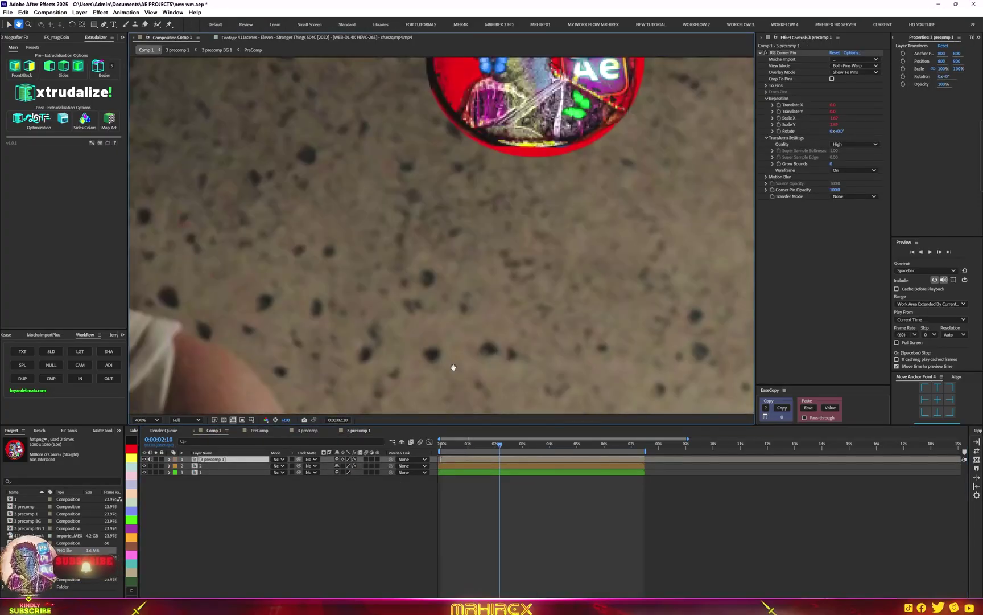
Step: Add Gaussian Blur to the logo precomp with Blurriness 2.3
left_click_drag(472, 313, 475, 287)
key("ctrl+5")
key("ctrl+space")
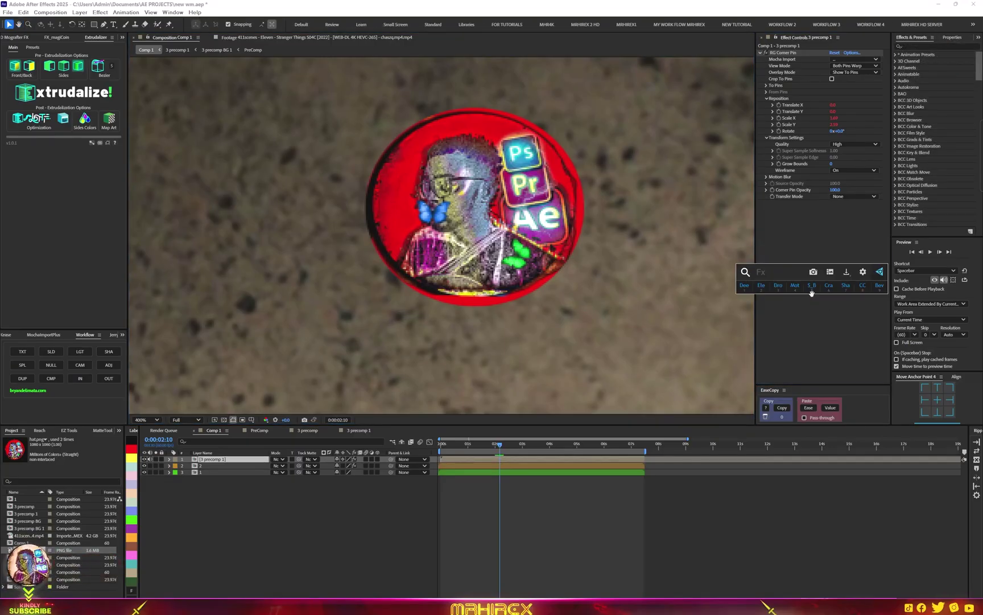
type("gaus")
left_click(794, 306)
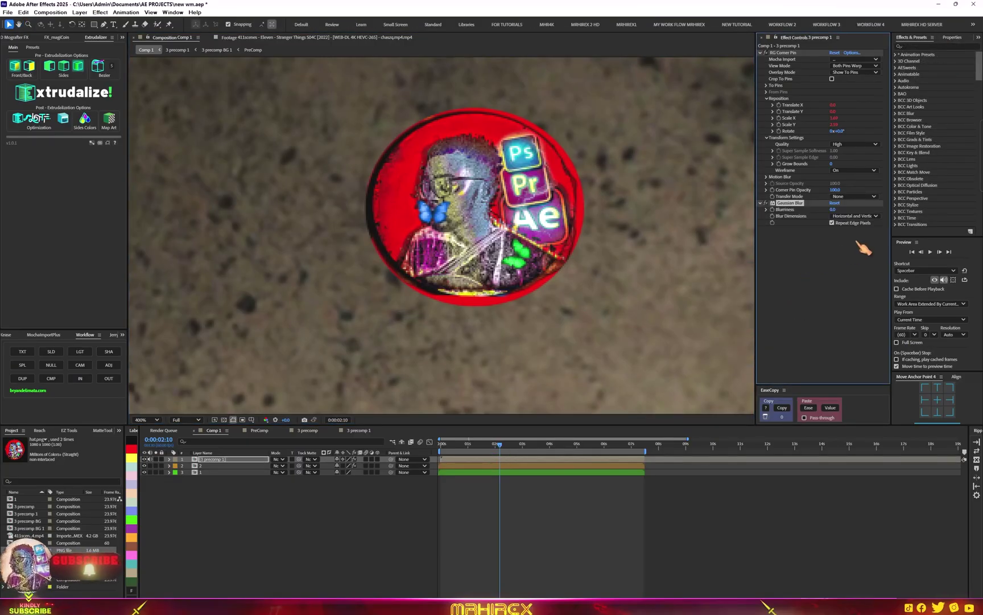
left_click_drag(833, 209, 814, 285)
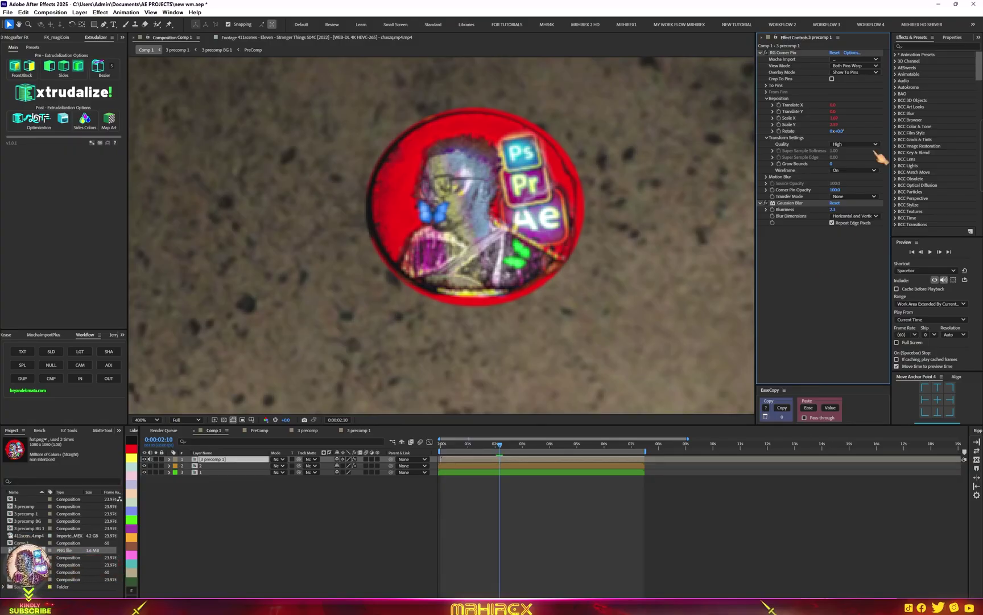
Step: Add a Drop Shadow to the logo precomp with Opacity 100% and Softness 17
key("ctrl+space")
left_click(837, 301)
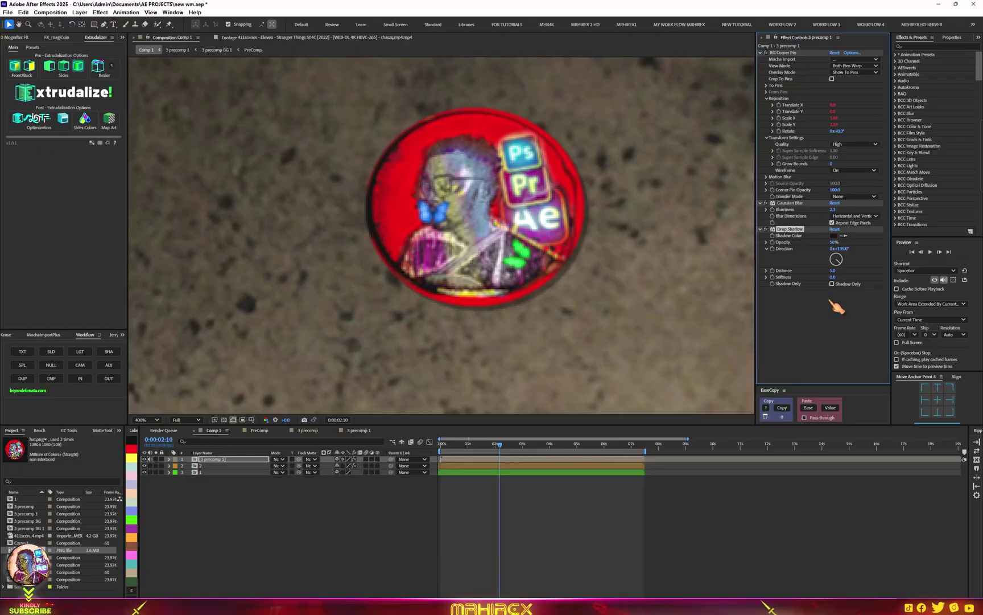
left_click_drag(835, 243, 919, 248)
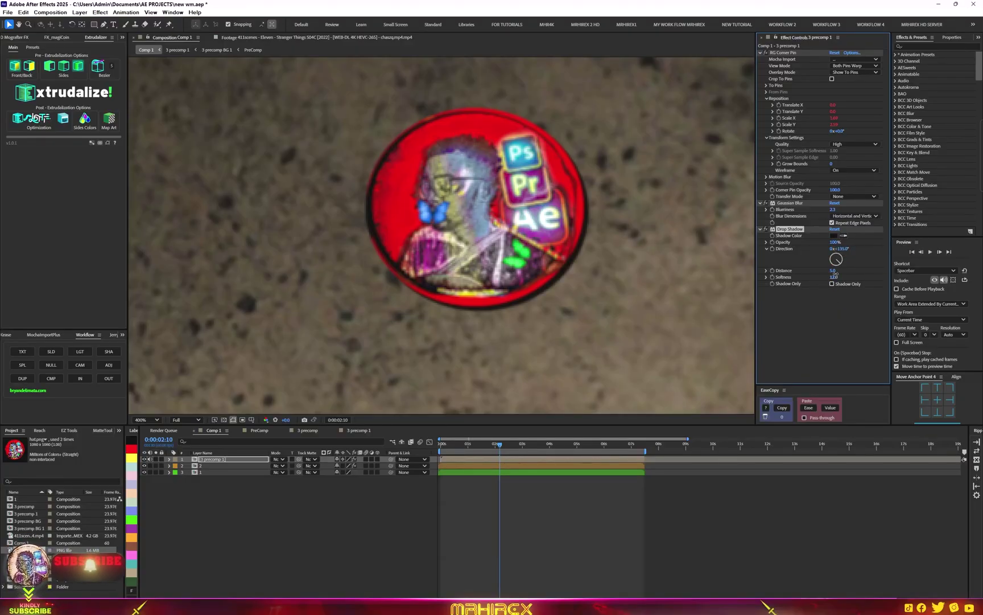
left_click_drag(834, 276, 837, 276)
scroll(560, 301, "down", 5)
scroll(559, 300, "up", 4)
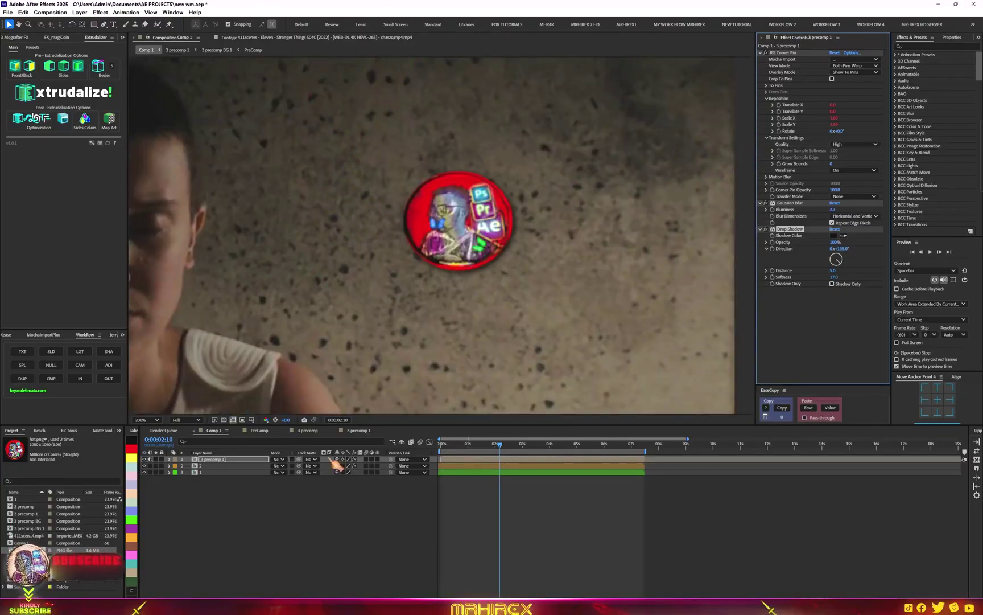
Step: Reveal hat.png's Opacity in the logo precomp to lower it, then return to Comp 1's effect settings
double_click(256, 459)
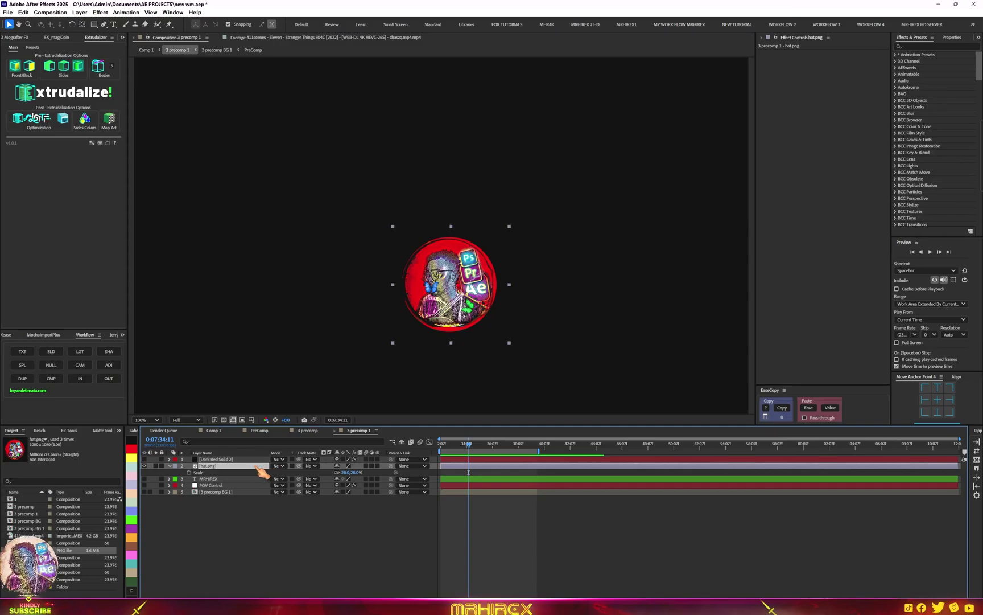
key("t")
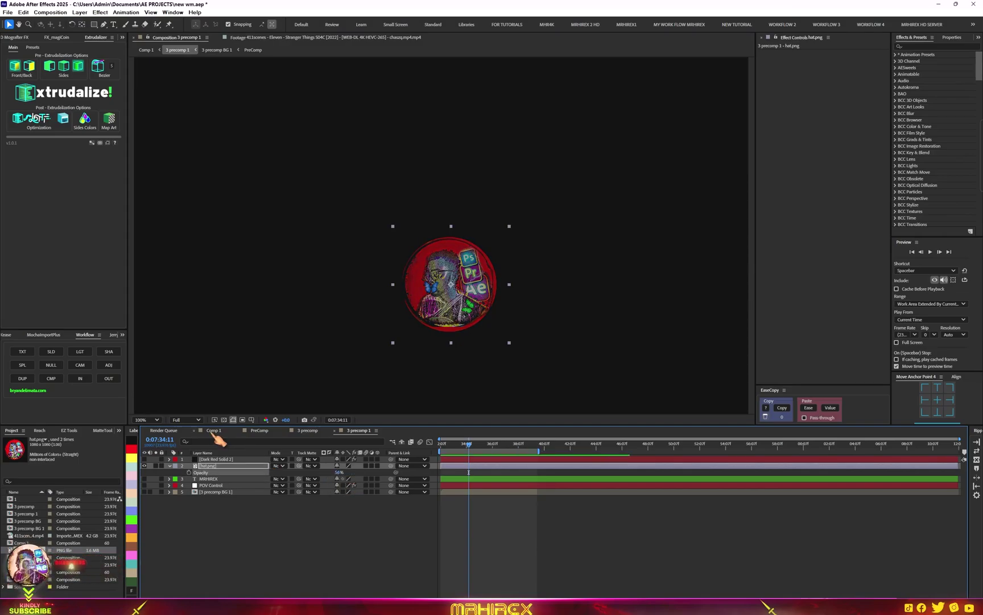
left_click(214, 431)
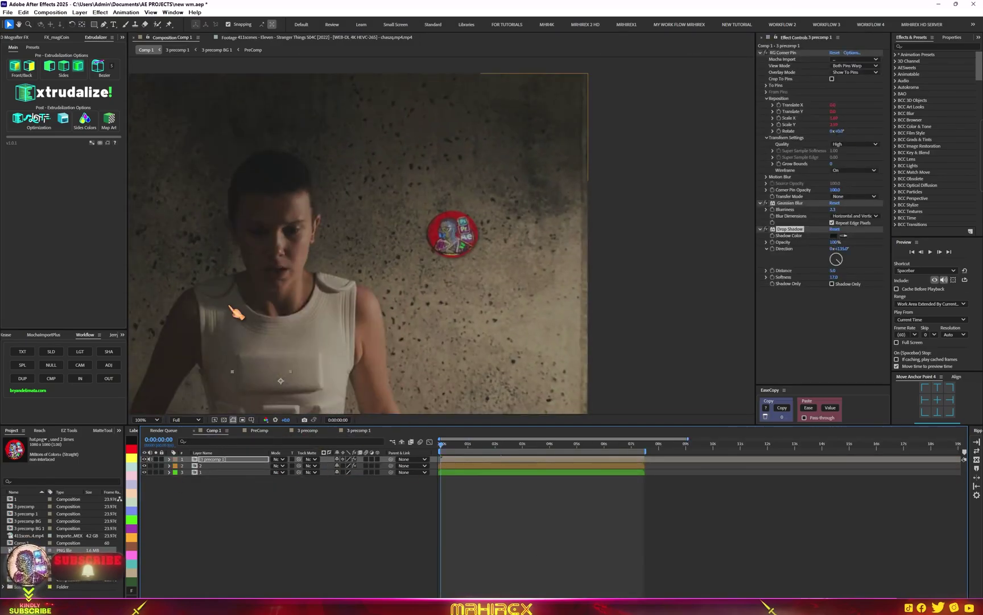
left_click(796, 361)
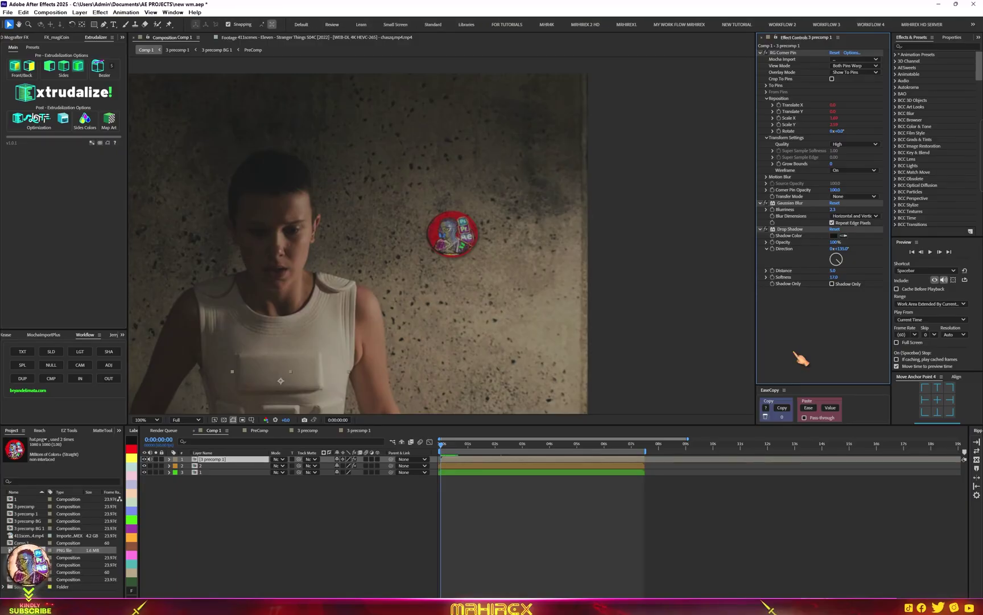
Step: Add Deep Glow to the logo with Tint enabled, Add blend mode and Exposure 0.19
right_click(801, 358)
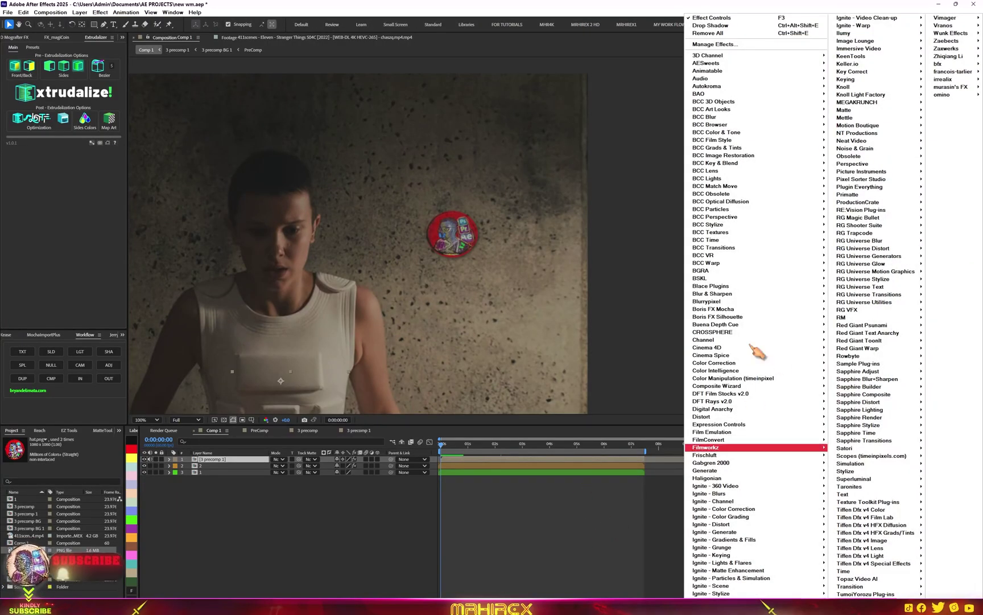
mouse_move(870, 191)
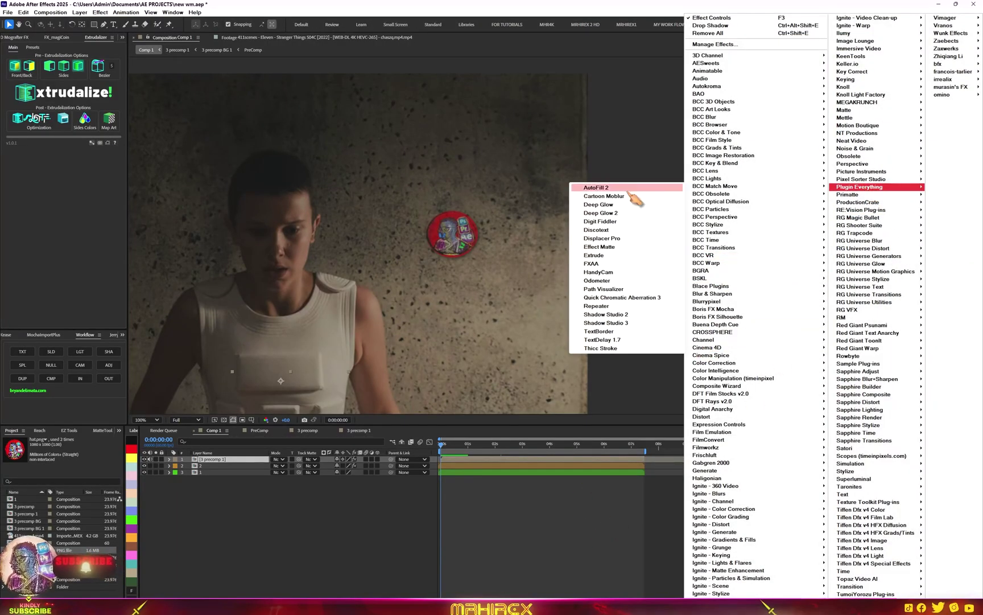
left_click(610, 223)
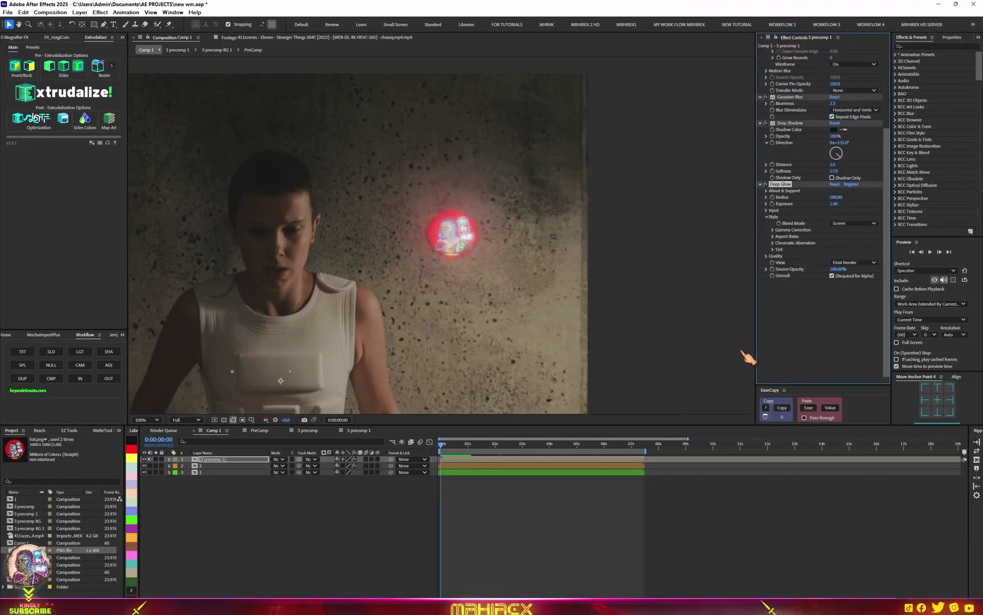
scroll(468, 264, "up", 4)
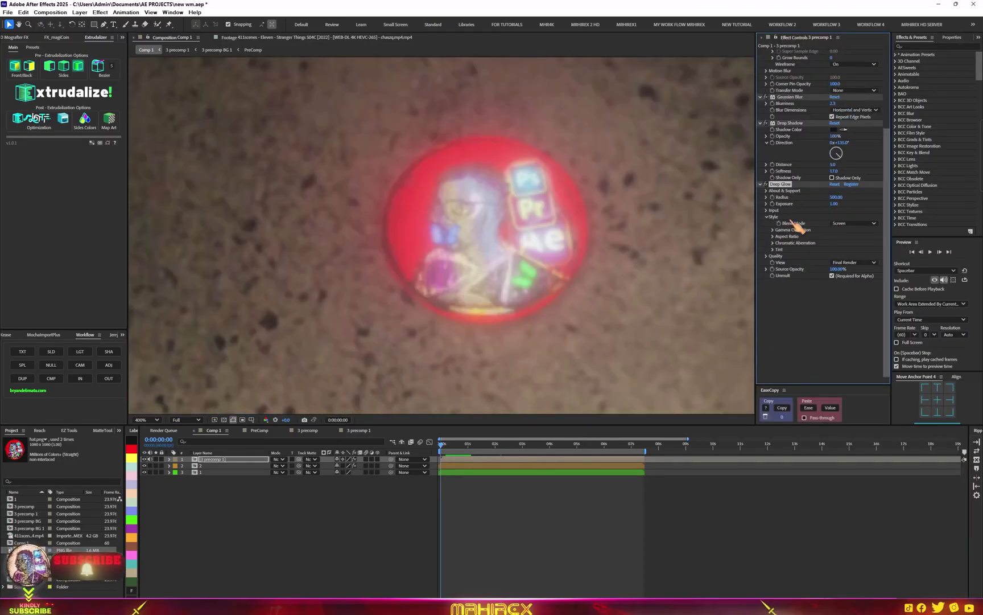
left_click(773, 250)
left_click(832, 257)
left_click(849, 223)
left_click(845, 235)
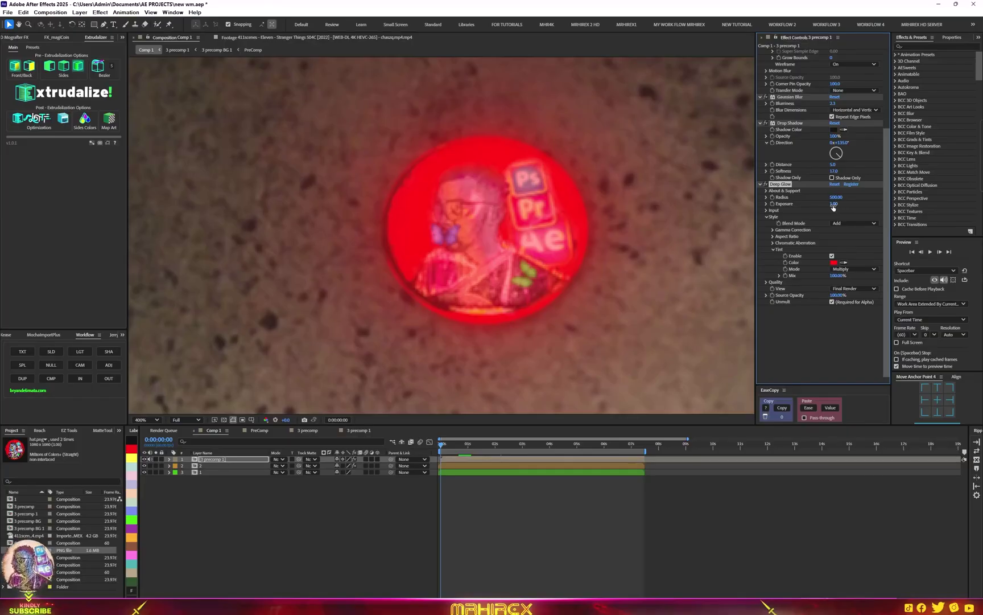
left_click_drag(833, 204, 691, 216)
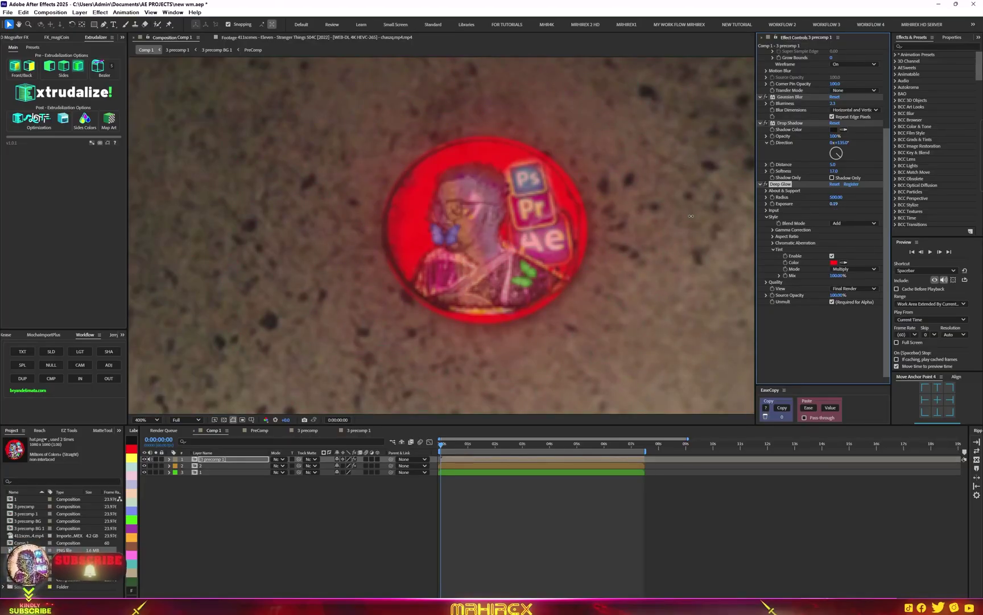
key("comma")
key("comma")
key("comma")
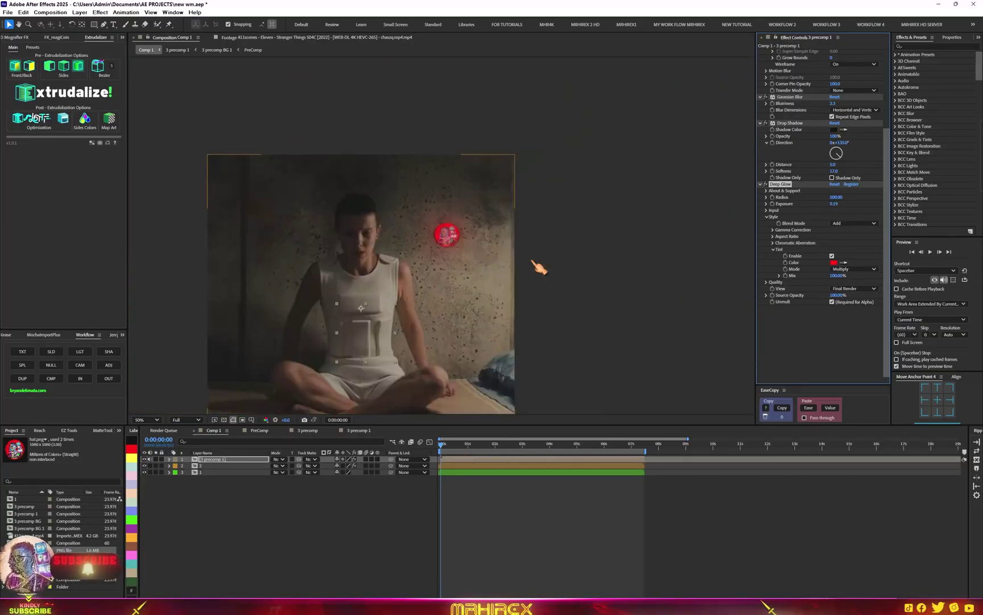
Step: Fit the frame in the viewer and play Comp 1 to confirm the glowing logo tracks the wall
left_click(453, 452)
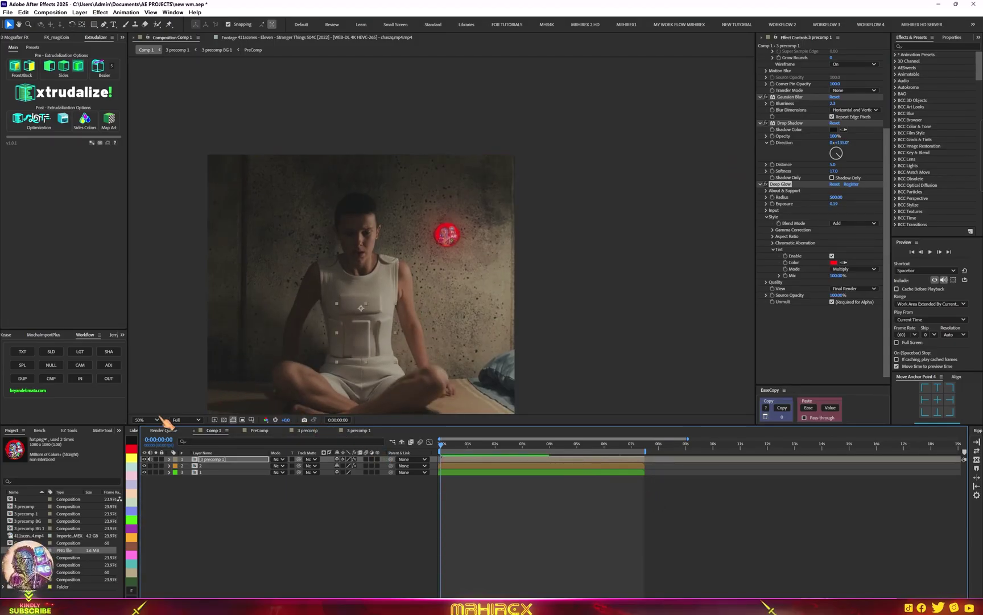
left_click(157, 419)
left_click(146, 431)
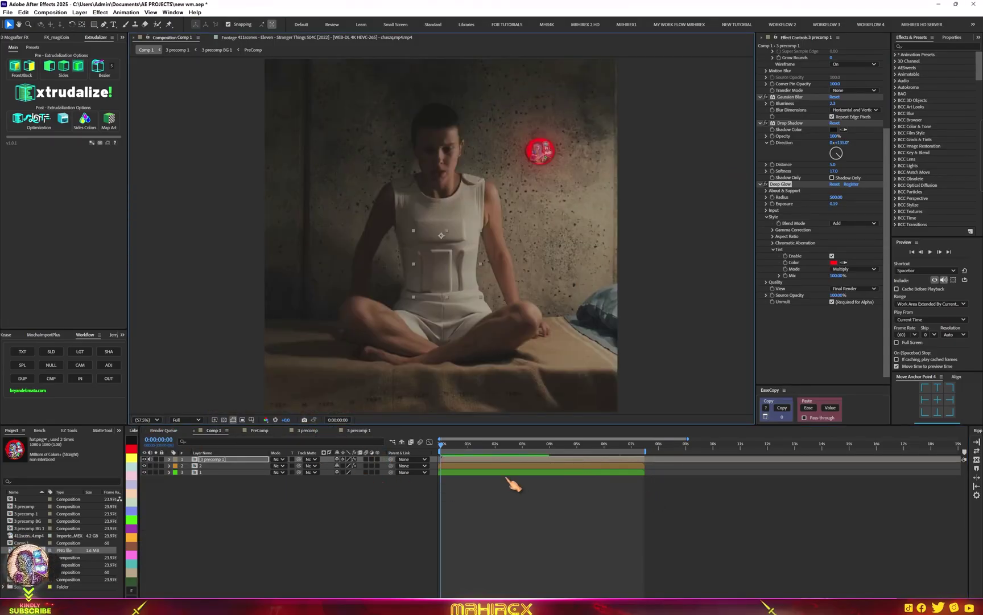
key("space")
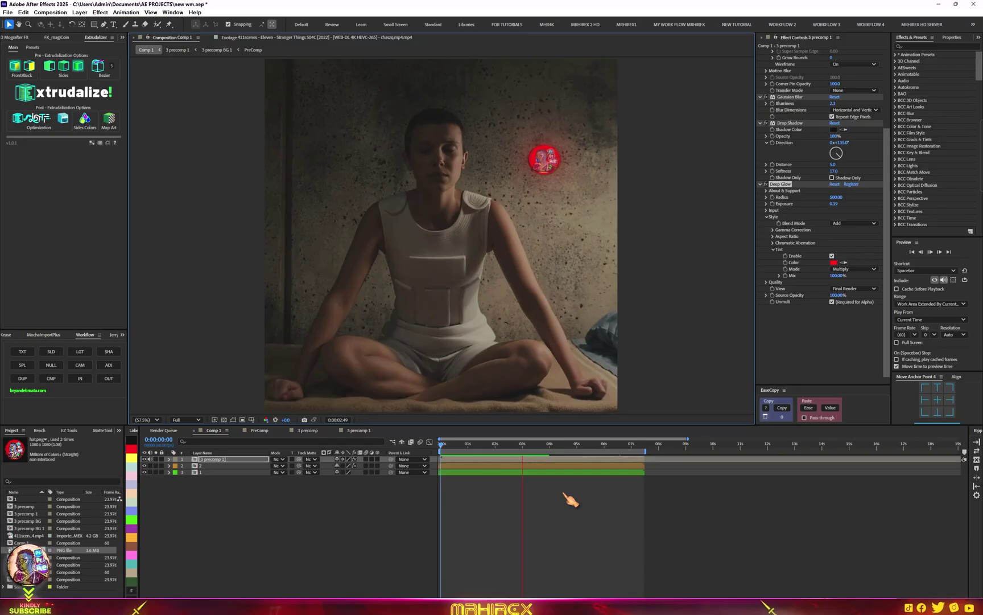
key("space")
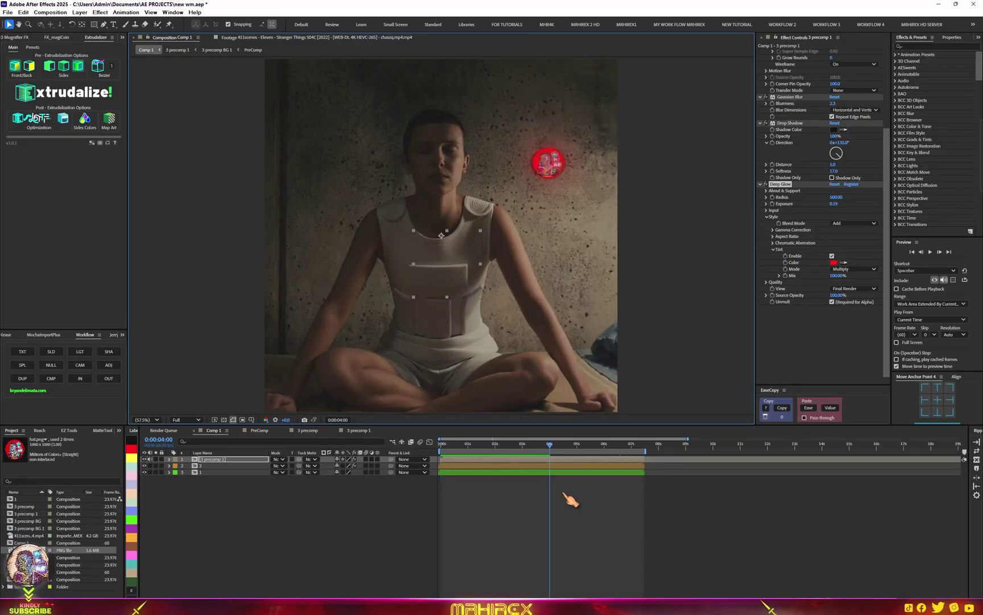